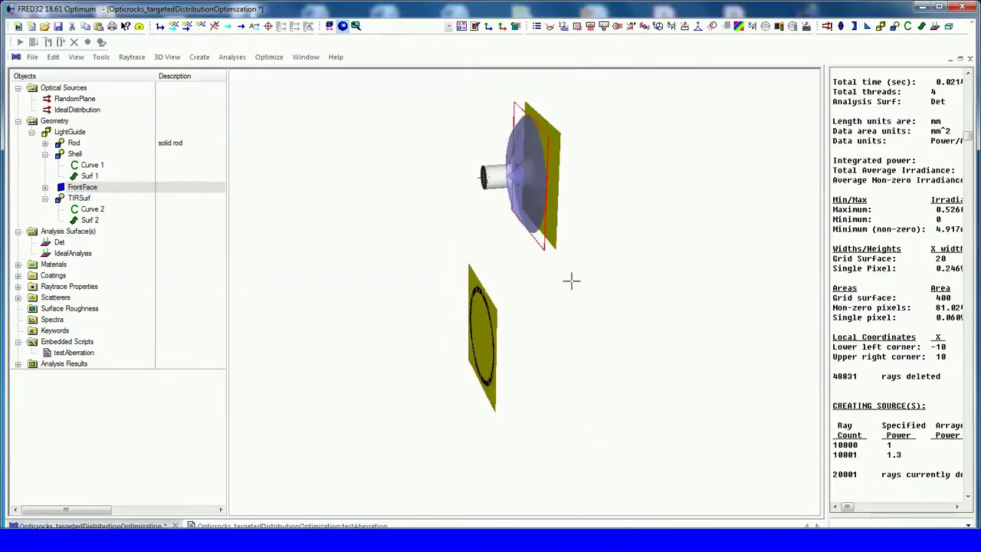
Step: Scroll in the Opticrocks 3D view of the light guide with its ring-patterned detector
scroll(514, 111, "up", 3)
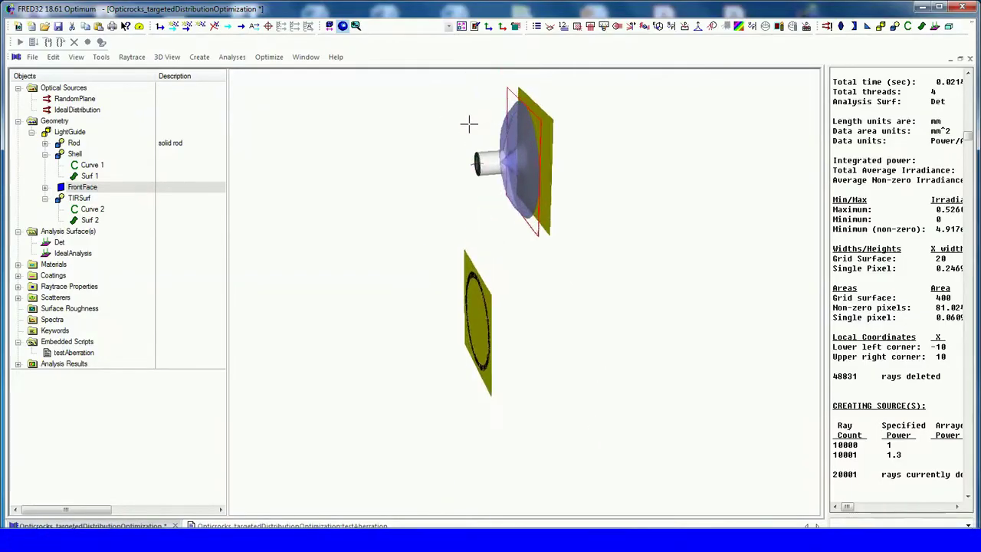
scroll(490, 135, "up", 3)
scroll(490, 134, "up", 2)
scroll(494, 142, "up", 1)
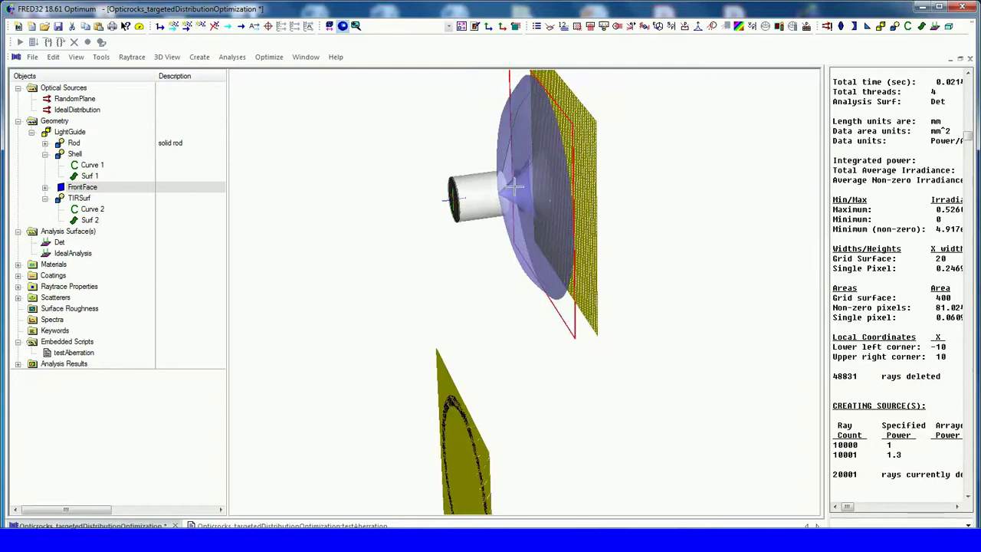
scroll(536, 199, "up", 2)
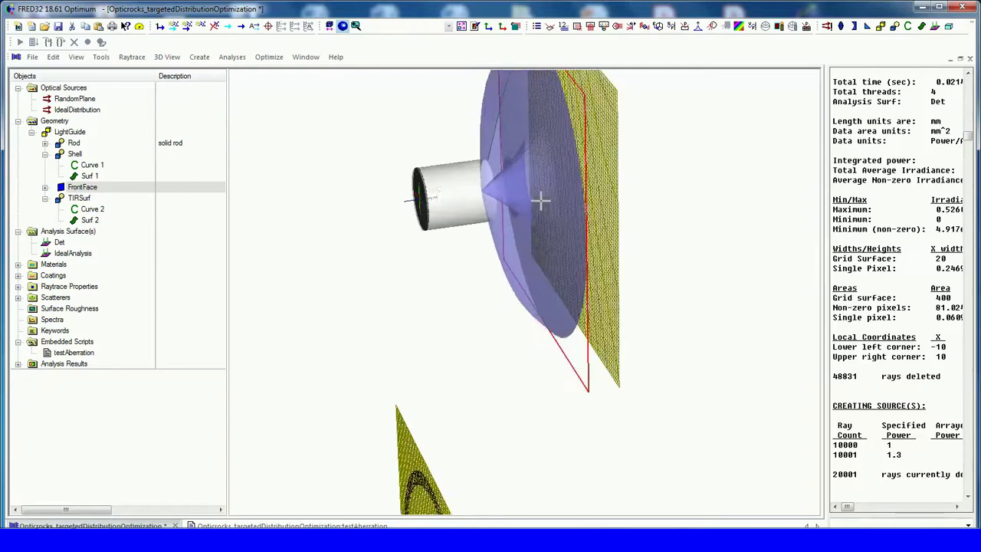
left_click(80, 99)
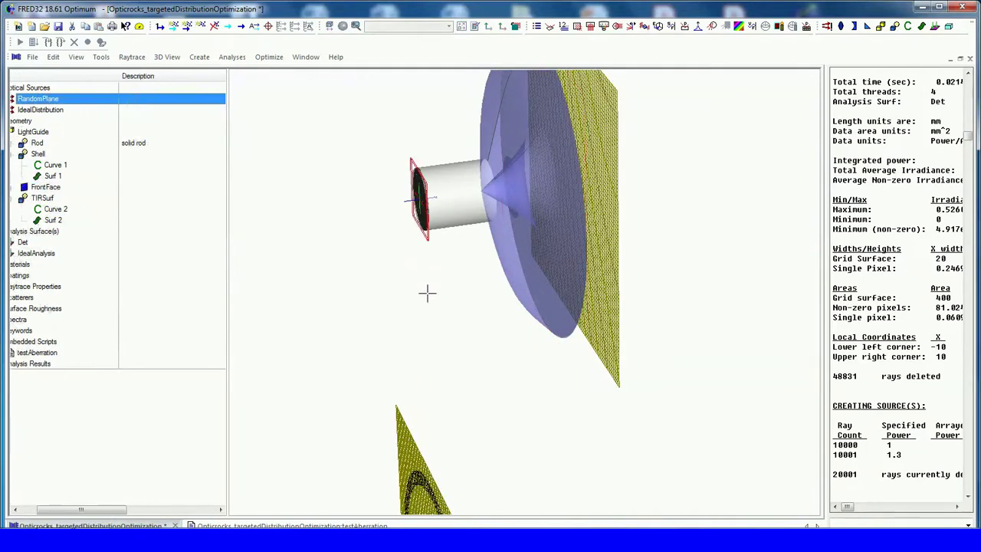
left_click_drag(435, 320, 410, 488)
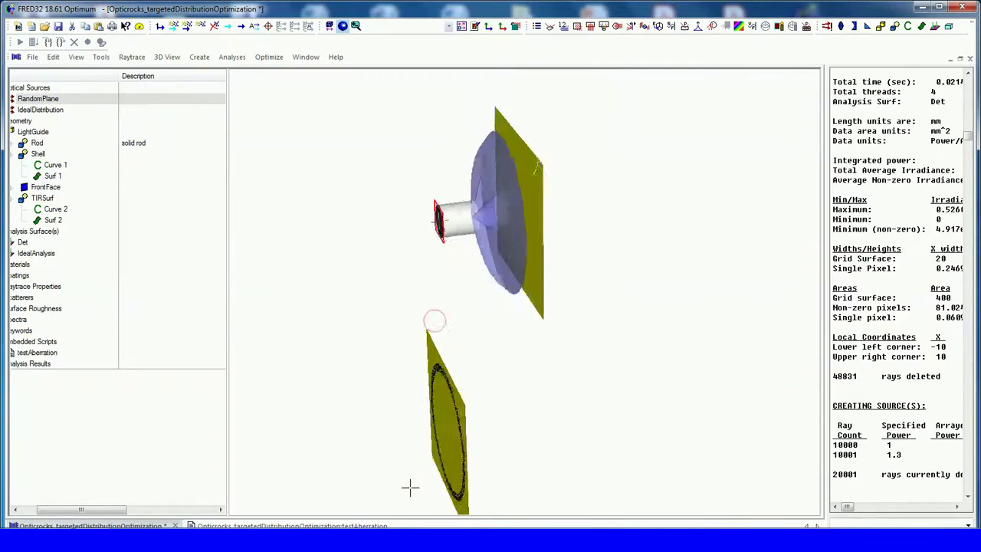
left_click(42, 109)
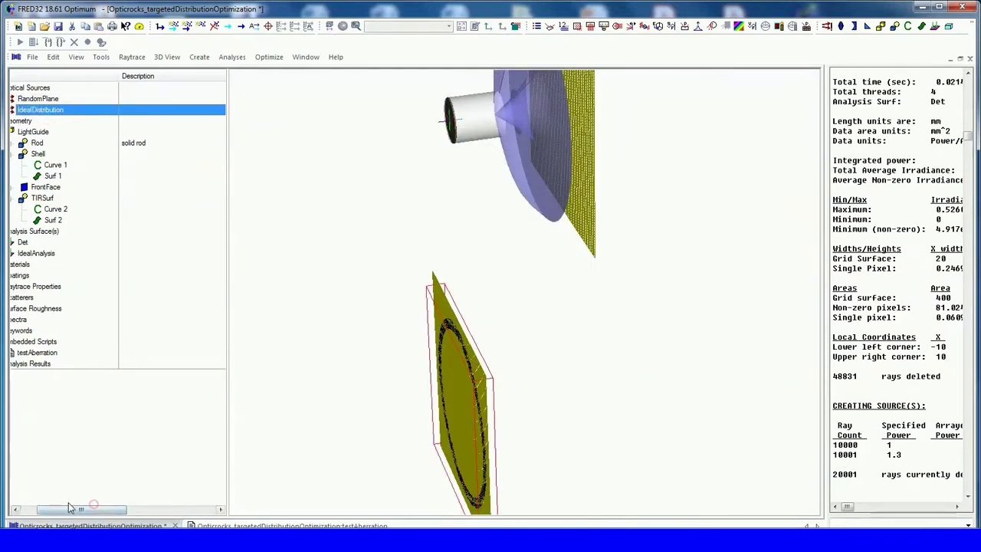
left_click_drag(94, 509, 76, 509)
mouse_move(313, 488)
left_mouse_down()
mouse_move(329, 477)
mouse_move(397, 494)
left_mouse_up()
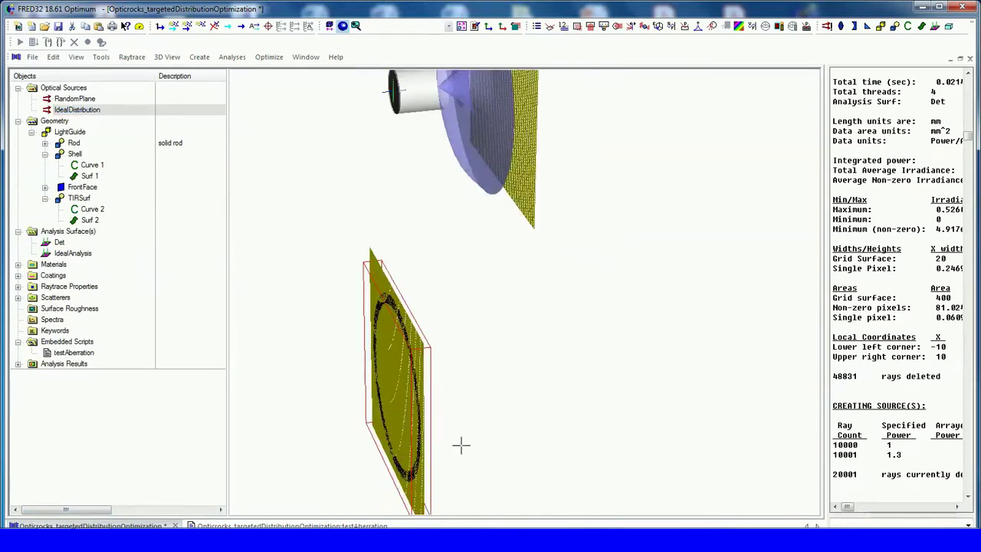
mouse_move(461, 445)
left_mouse_down()
mouse_move(478, 420)
mouse_move(473, 387)
mouse_move(425, 285)
left_mouse_up()
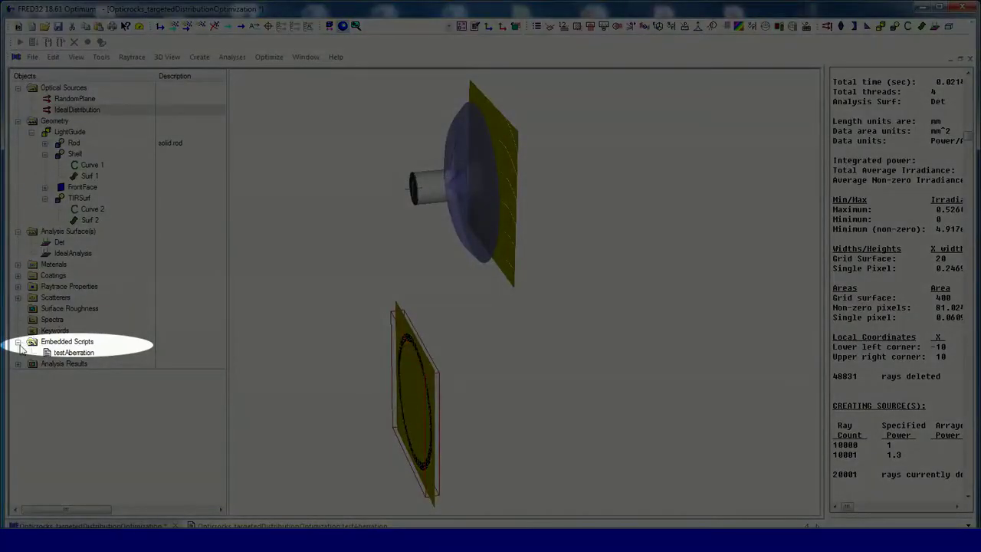
double_click(70, 352)
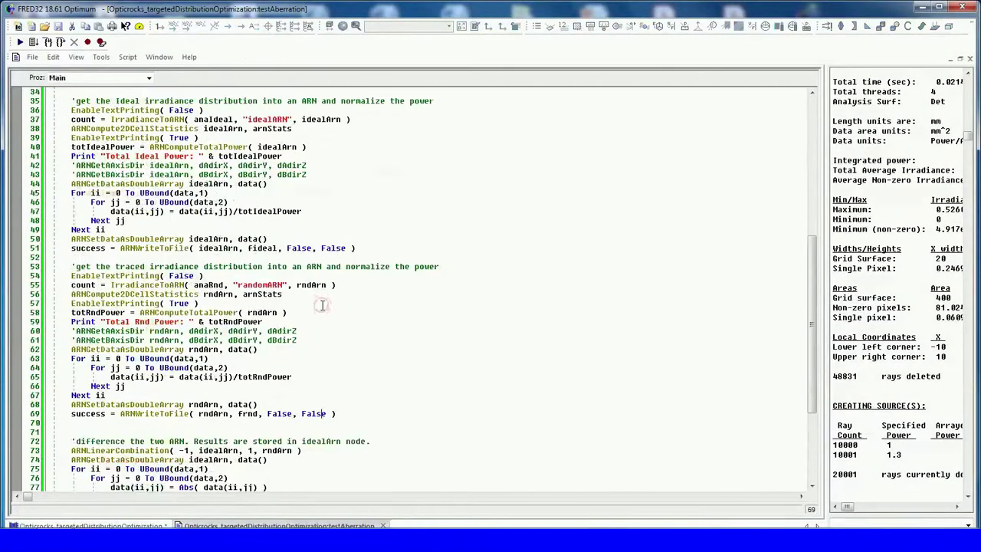
Step: Scroll through the testAberration script code and mark the line differencing the two distributions
scroll(321, 305, "up", 3)
scroll(326, 304, "up", 1)
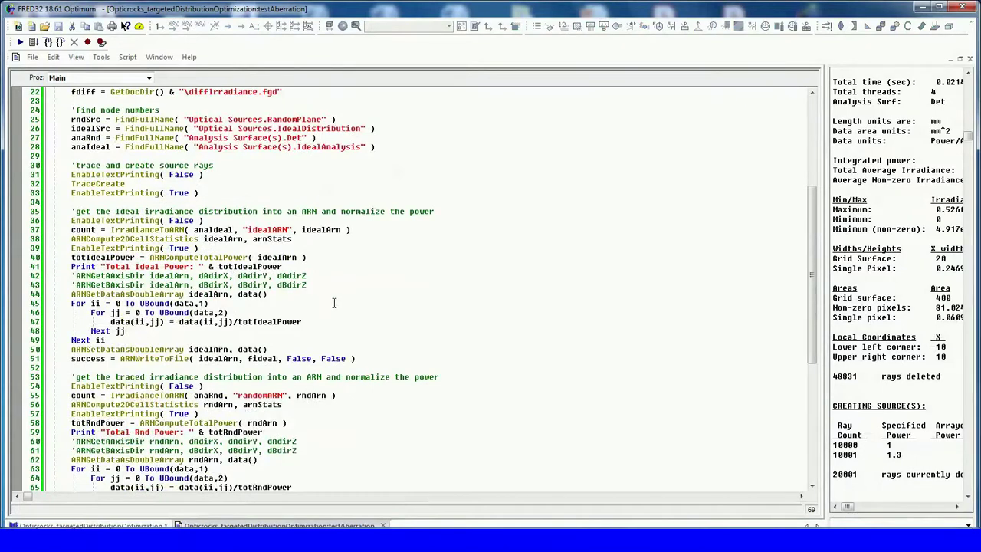
scroll(344, 303, "down", 3)
scroll(344, 303, "down", 1)
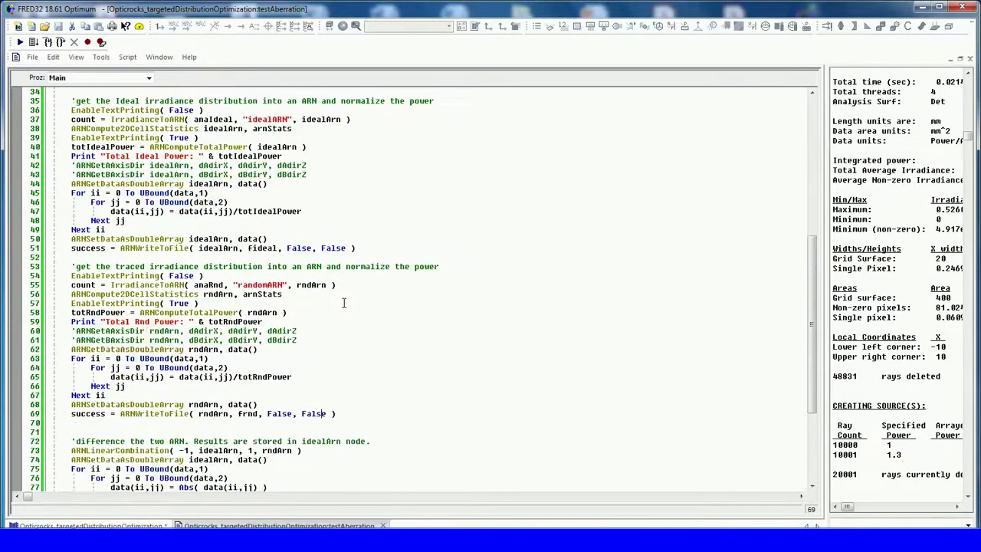
scroll(347, 303, "down", 2)
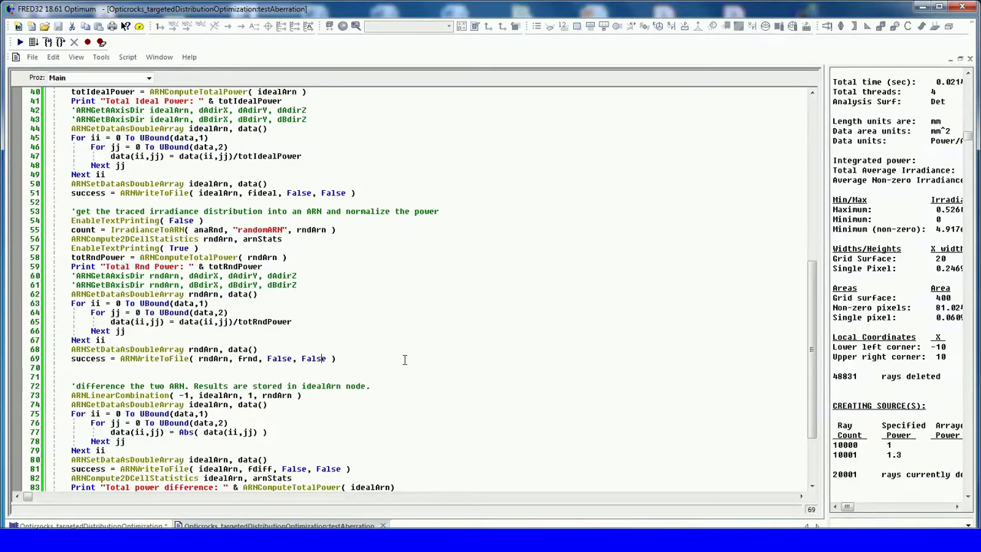
scroll(405, 371, "down", 1)
scroll(402, 368, "down", 2)
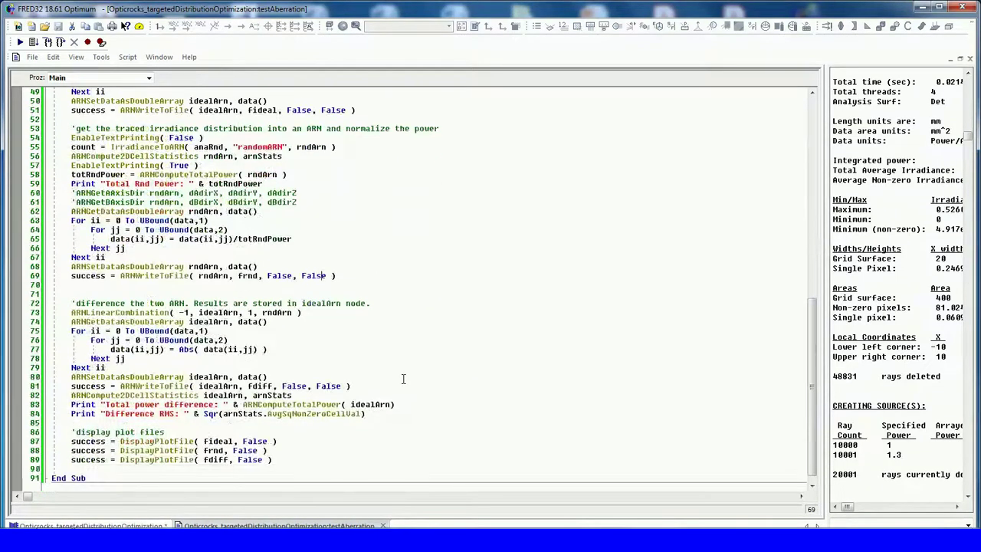
scroll(391, 362, "down", 4)
scroll(391, 362, "up", 4)
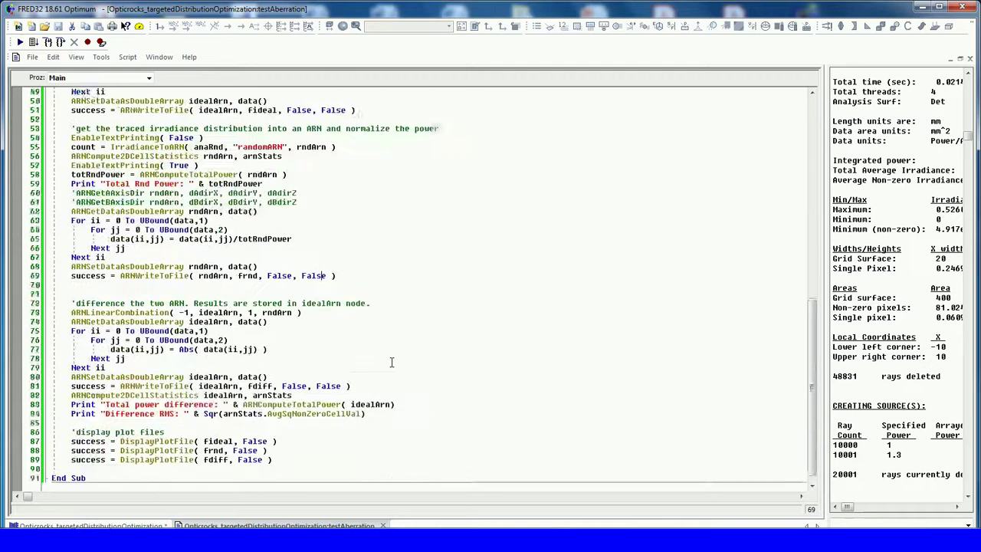
scroll(391, 362, "up", 5)
scroll(391, 362, "up", 4)
scroll(390, 362, "up", 5)
scroll(387, 356, "up", 2)
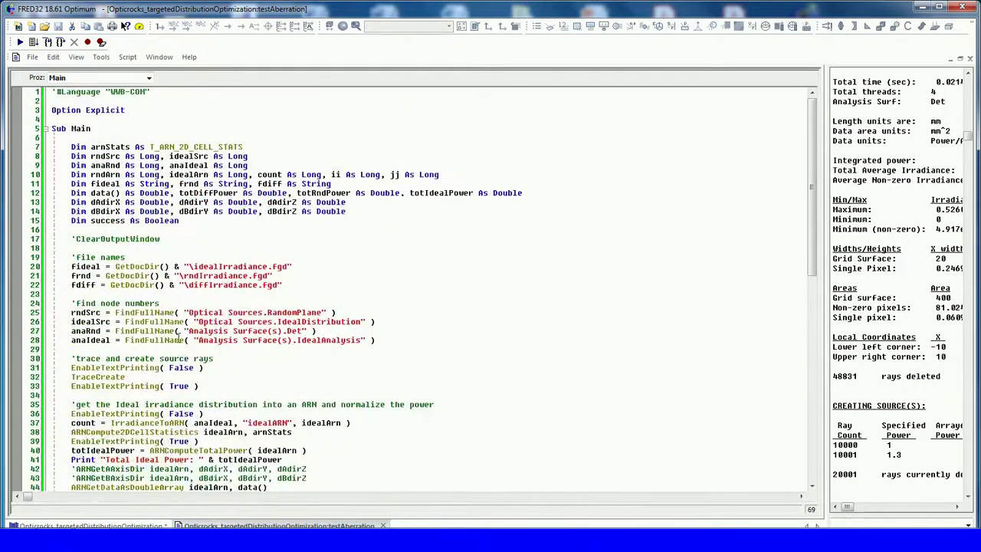
scroll(311, 370, "down", 3)
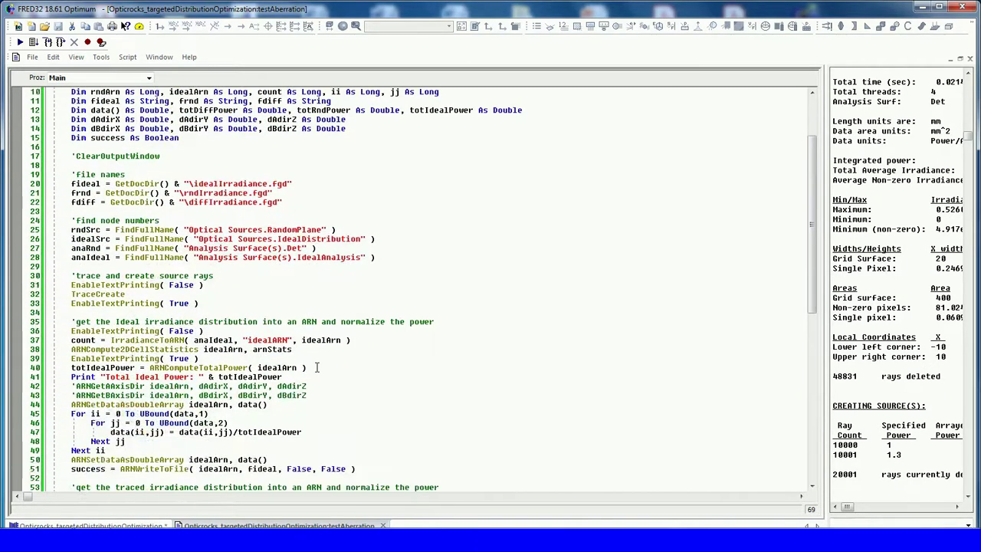
scroll(315, 367, "down", 2)
scroll(317, 367, "down", 3)
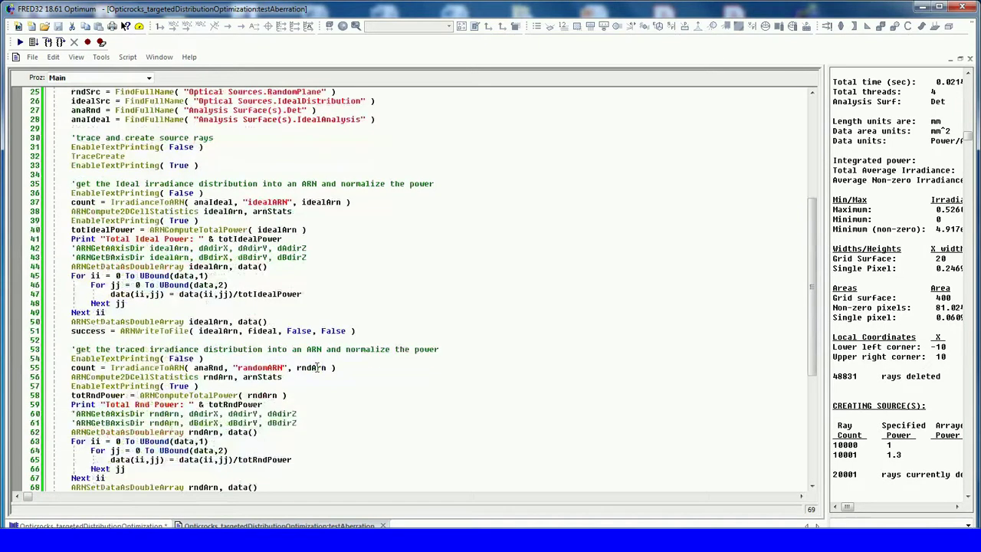
scroll(317, 368, "down", 3)
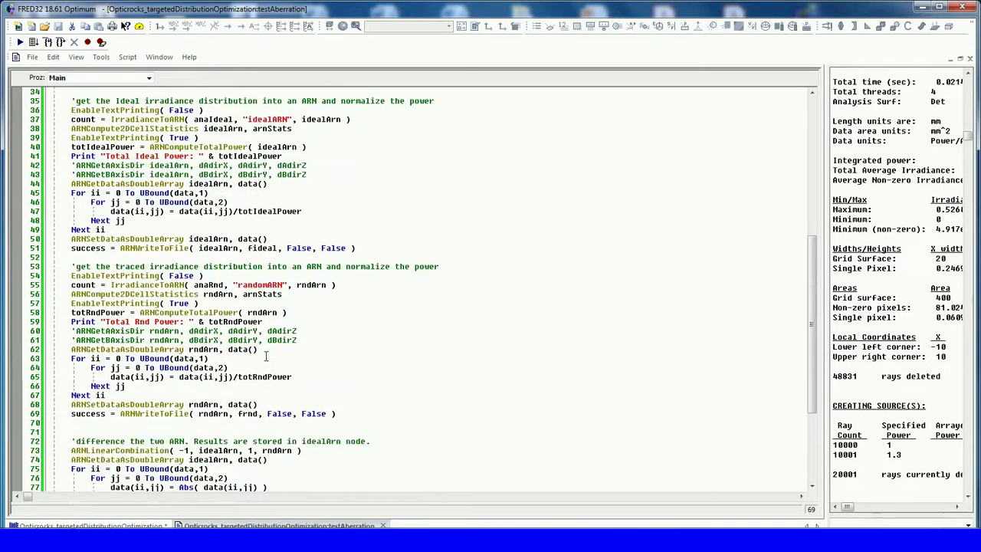
double_click(79, 436)
left_click(84, 436)
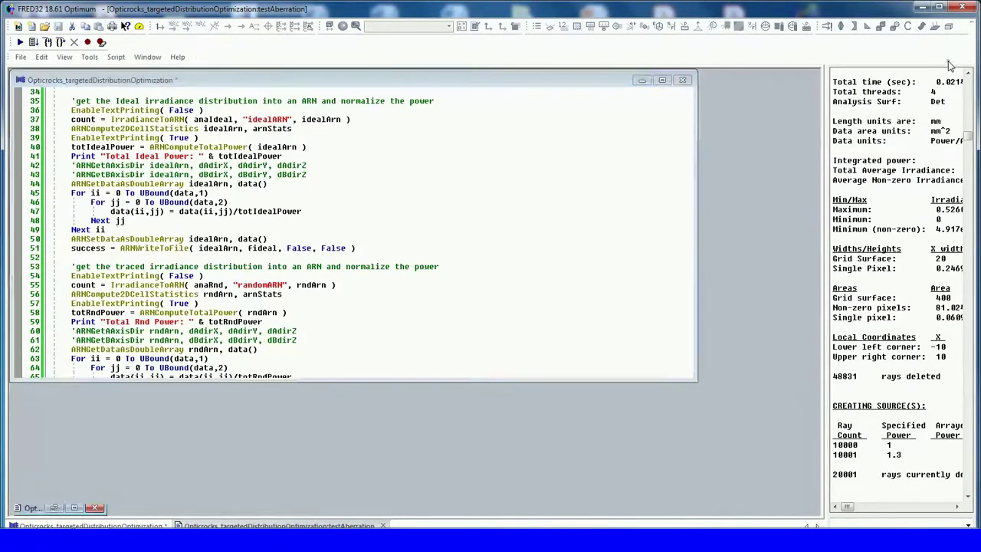
Step: Maximize the model window, review the seven-variable optimization definition, then minimize it
left_click(951, 59)
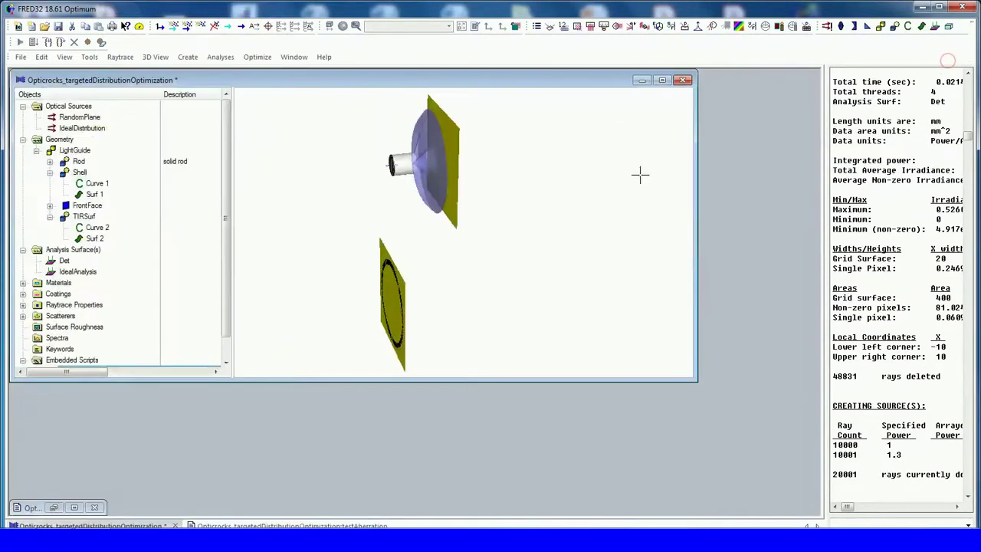
left_click(662, 81)
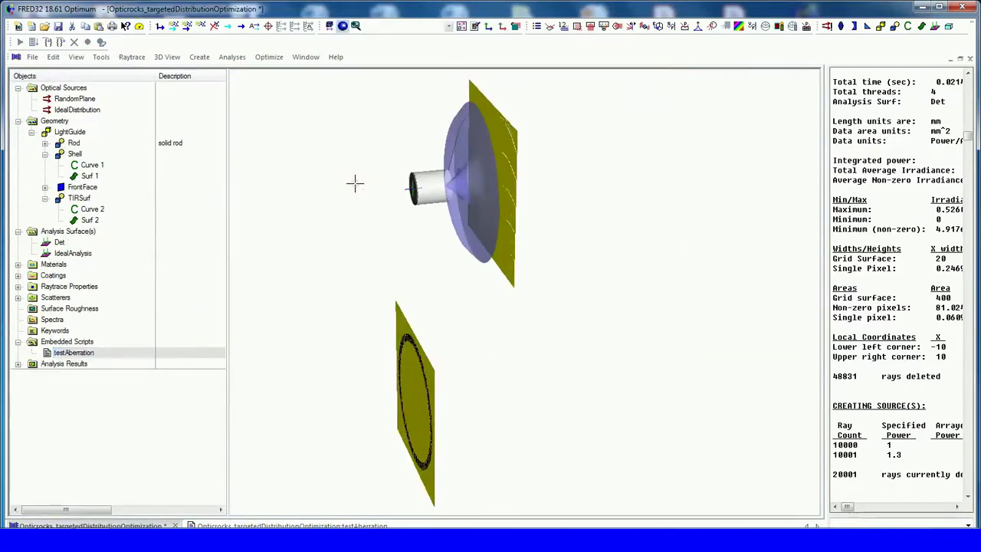
left_click(270, 59)
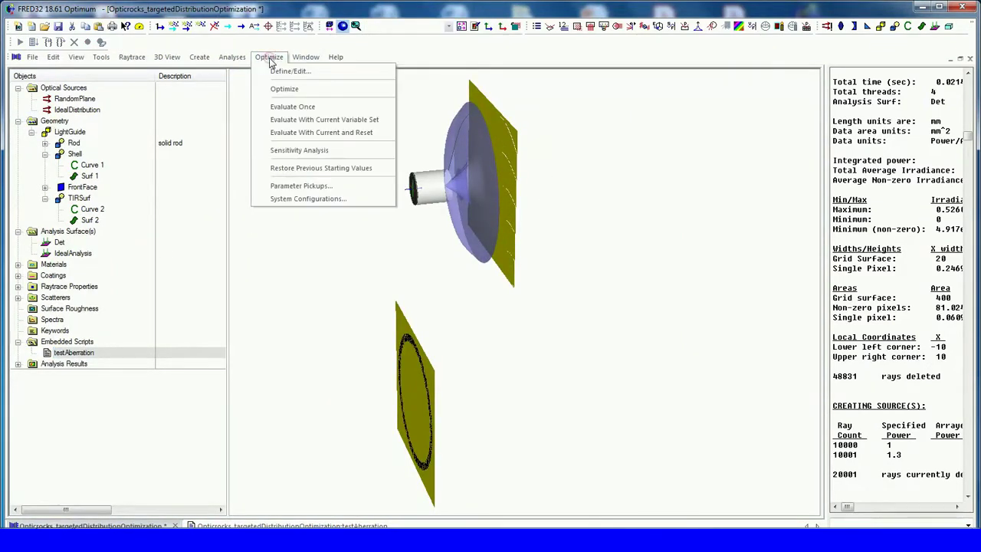
left_click(280, 70)
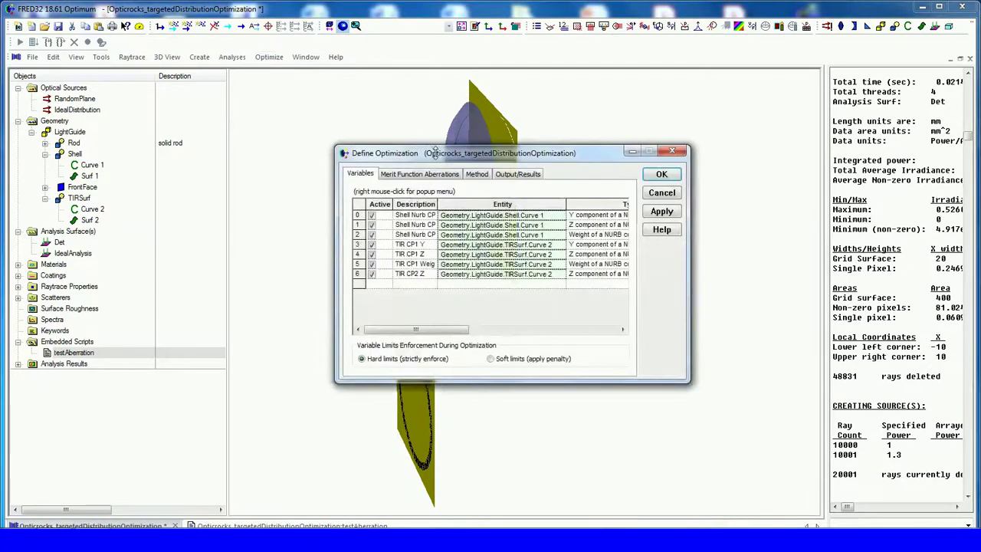
left_click_drag(433, 152, 144, 75)
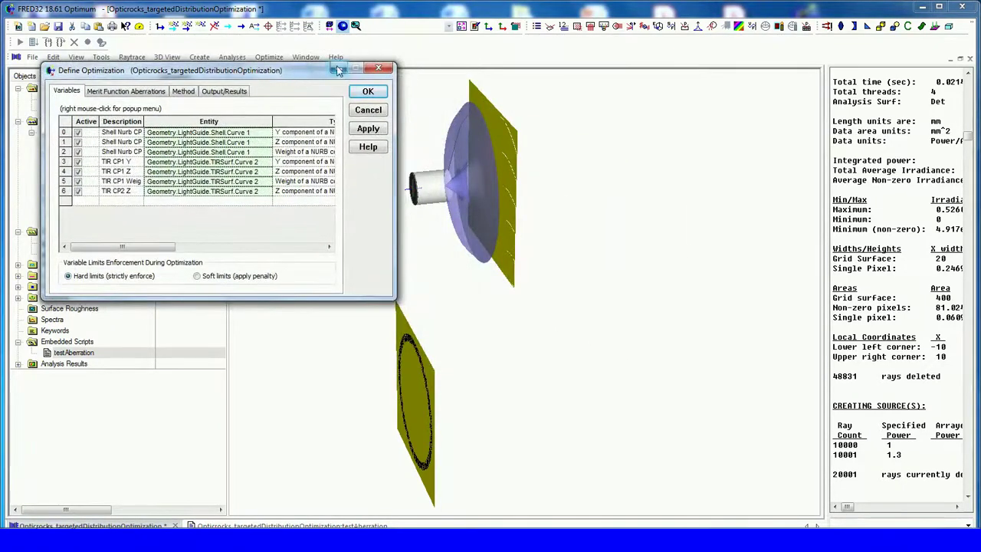
left_click(338, 68)
Step: Give Shell Curve 1's first control point Z -1 and weight 2, applying each
double_click(88, 166)
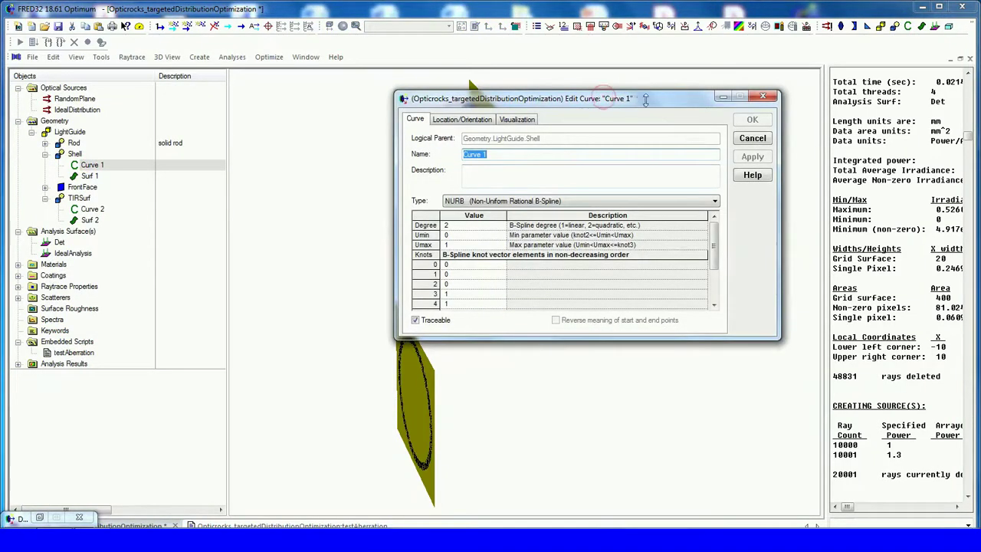
left_click_drag(662, 103, 805, 196)
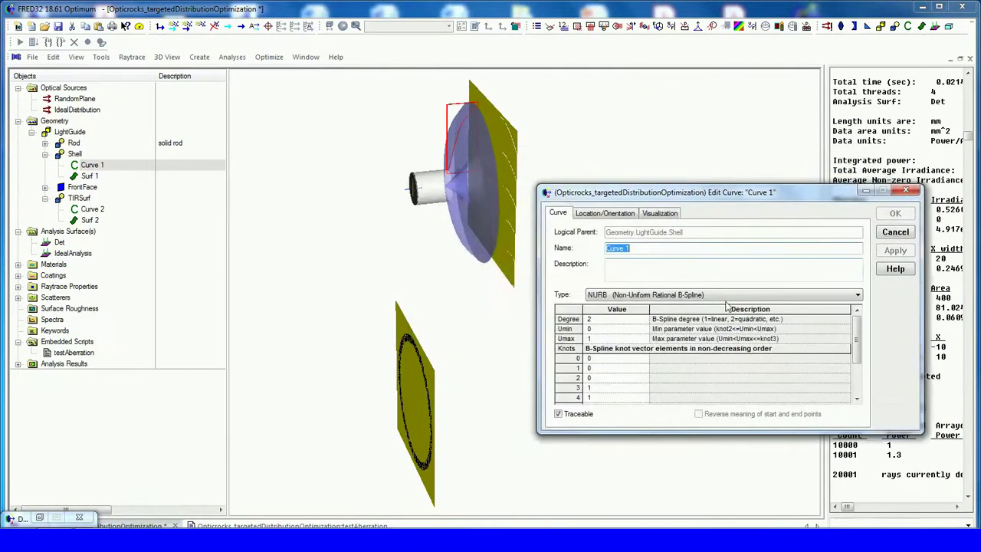
left_click_drag(857, 346, 856, 387)
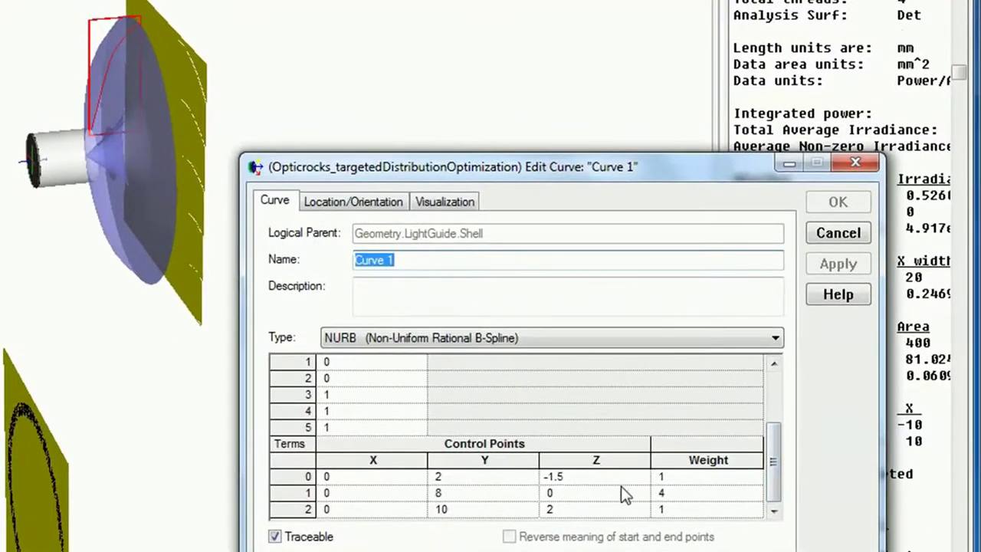
left_click(625, 477)
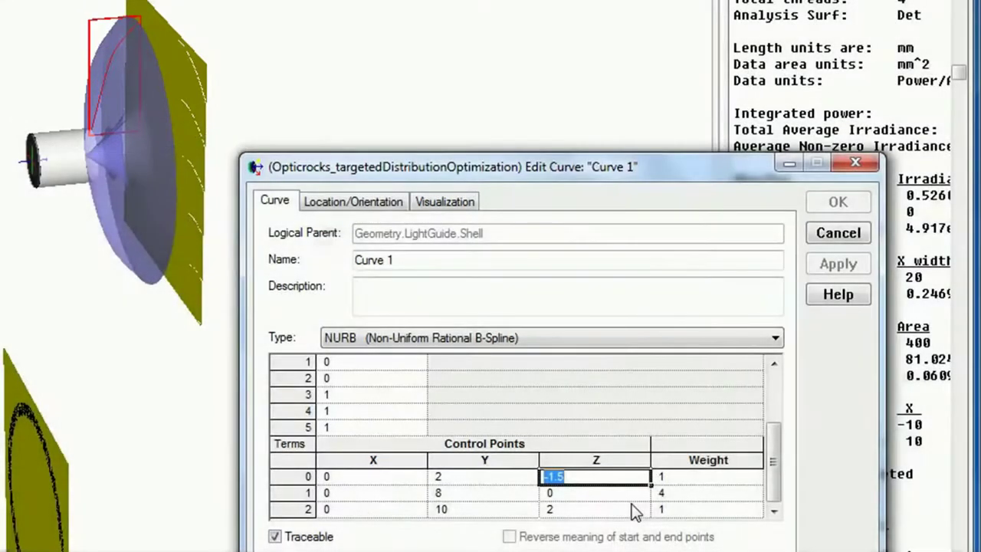
key("BackSpace")
type("-1")
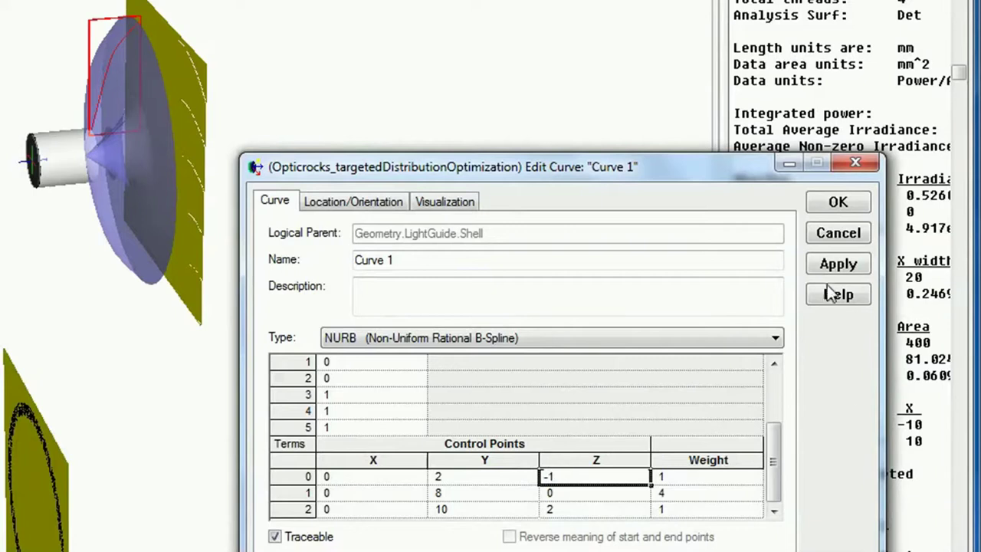
left_click(839, 265)
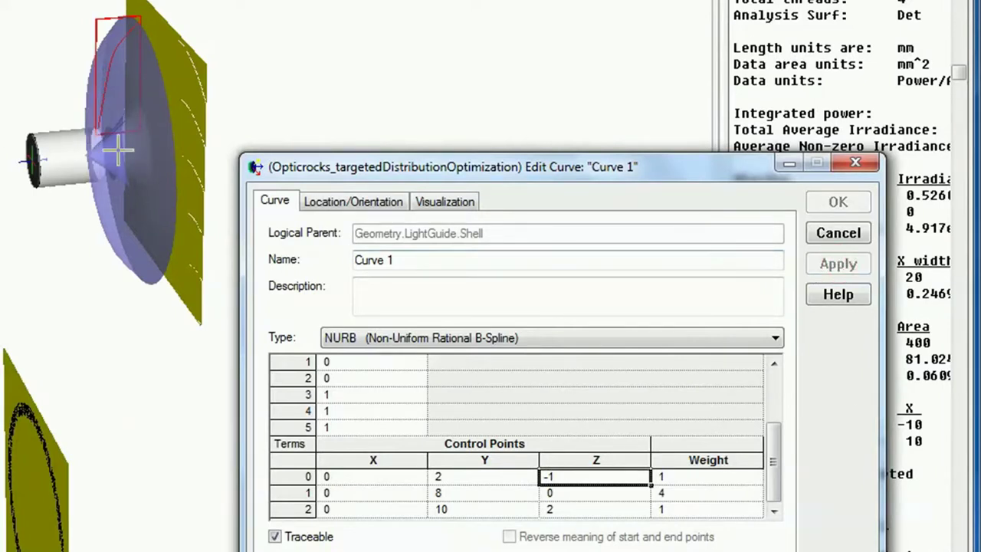
left_click(685, 493)
left_click(692, 473)
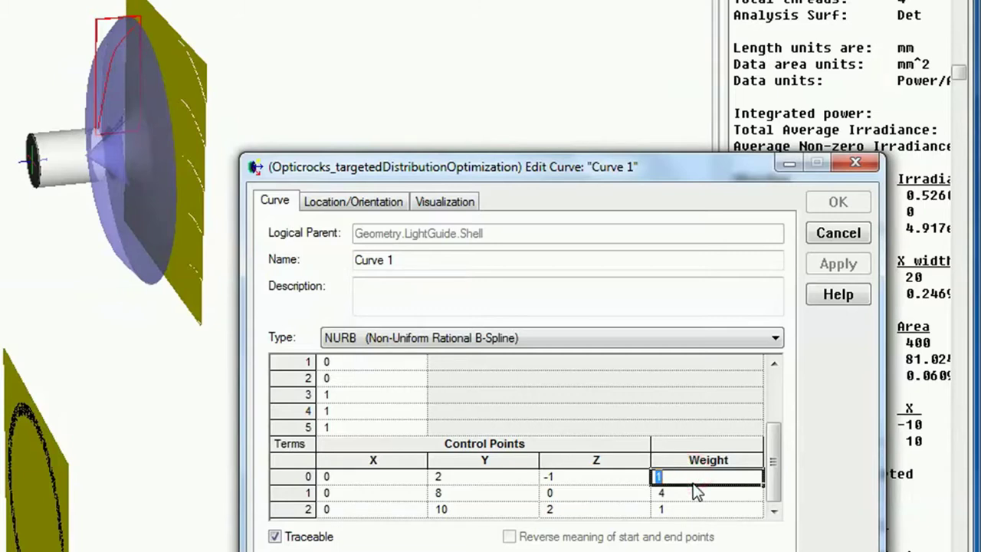
type("2")
left_click(843, 265)
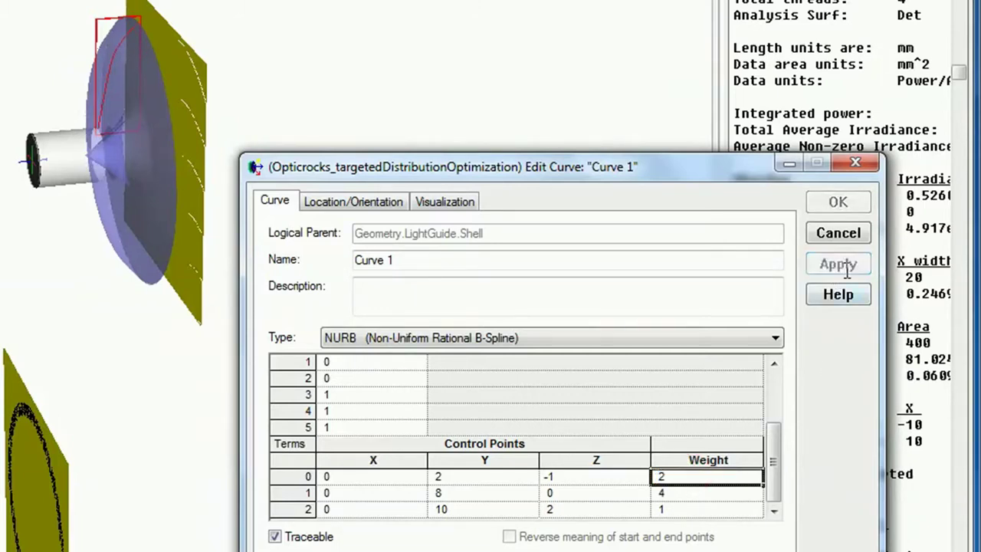
Step: Set the second control point's Y to 7, apply, and close the curve editor
left_click(467, 493)
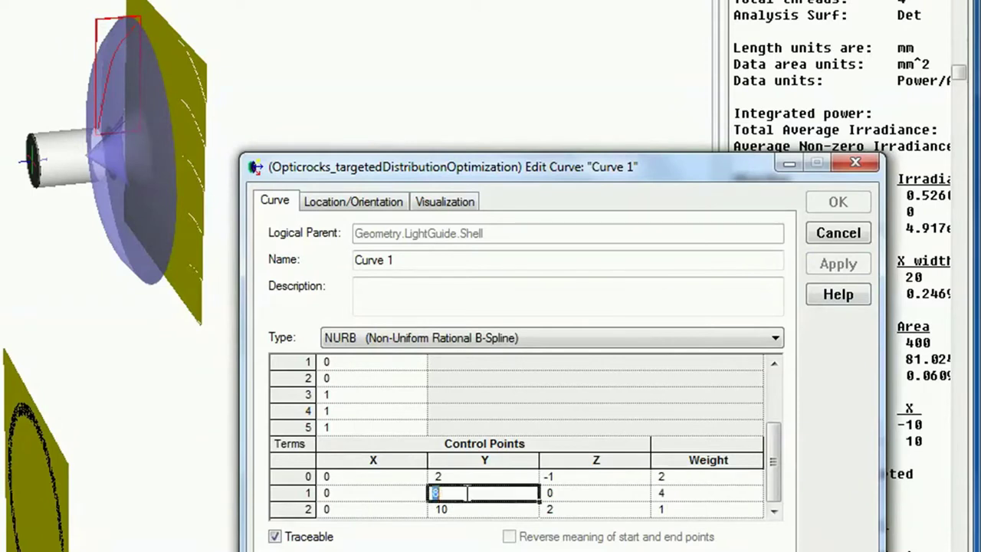
type("7")
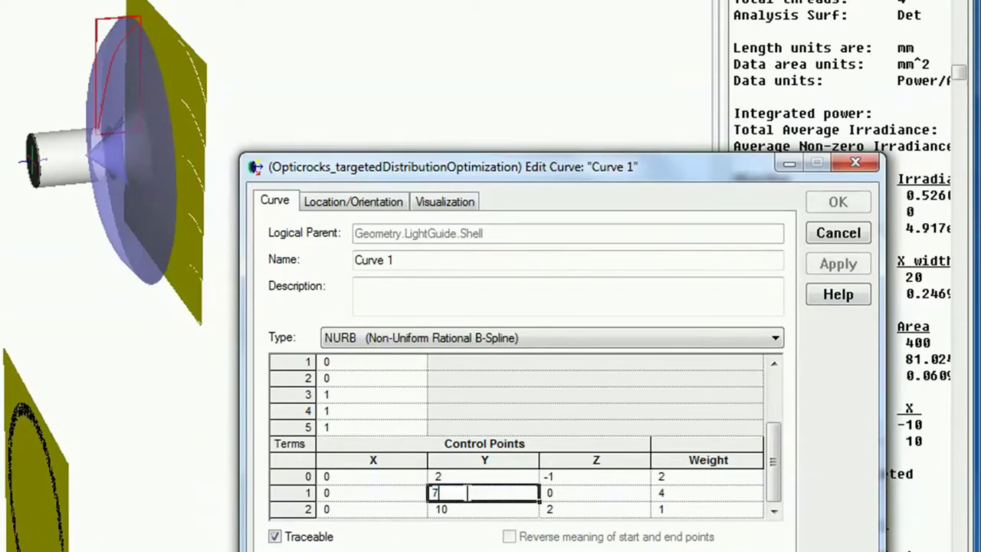
left_click(839, 264)
left_click_drag(141, 322, 163, 296)
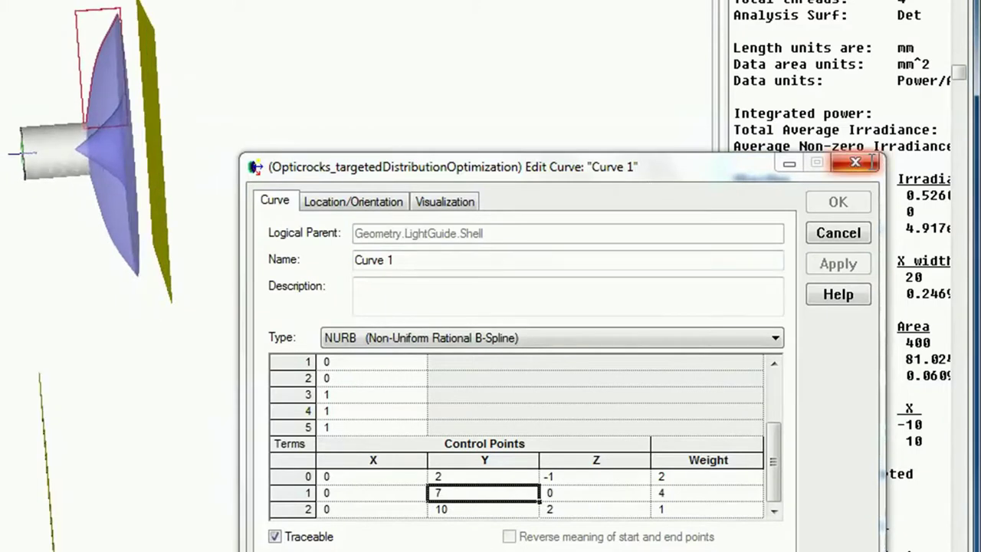
left_click(870, 162)
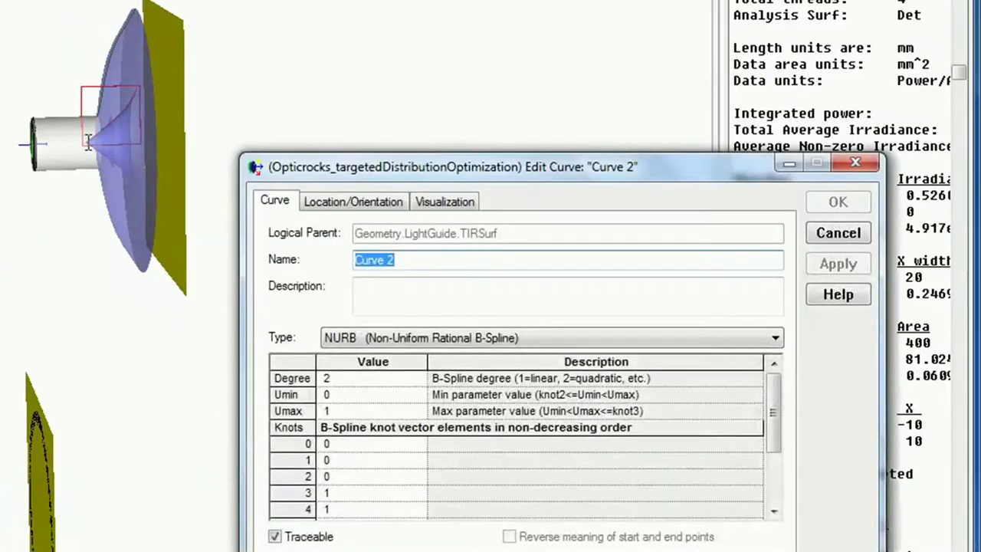
Step: Set TIRSurf Curve 2's middle control point Z to -0.25, apply, and close the editor
left_click(222, 99)
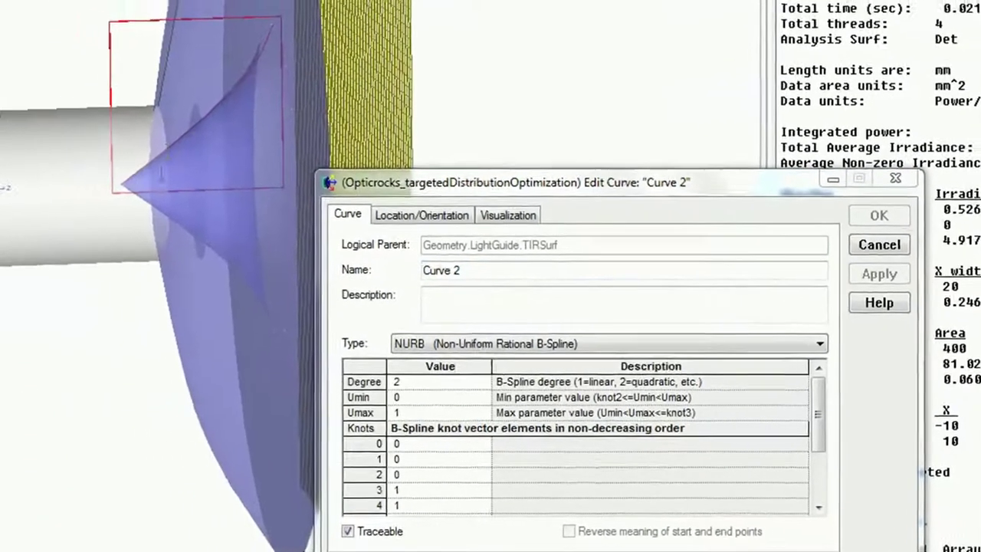
left_click_drag(840, 395, 853, 502)
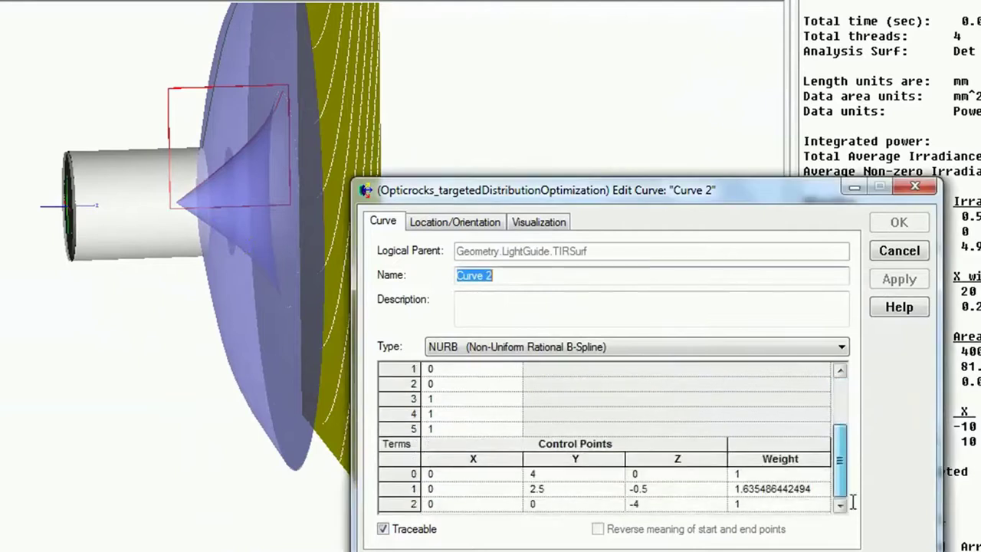
left_click(666, 490)
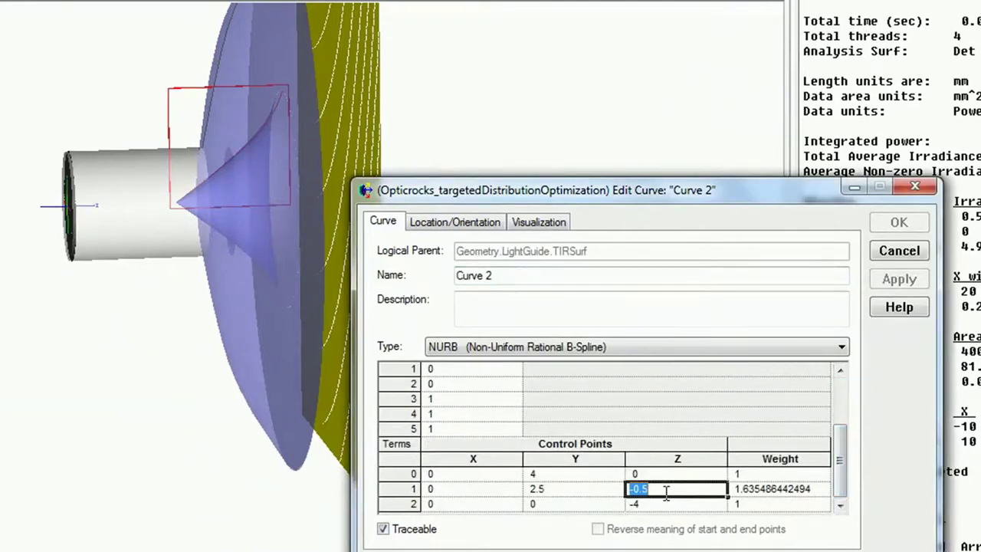
type("-")
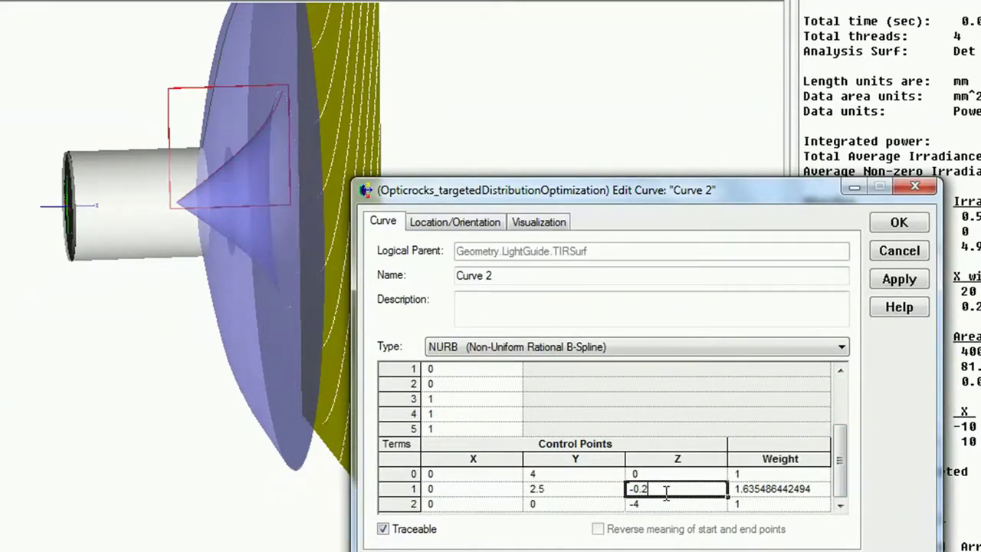
left_click(916, 280)
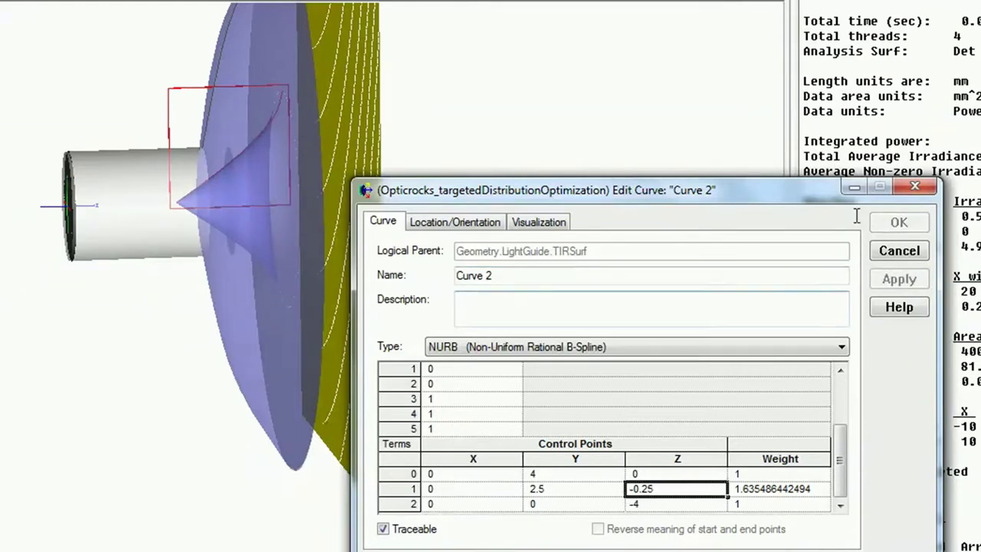
left_click(915, 186)
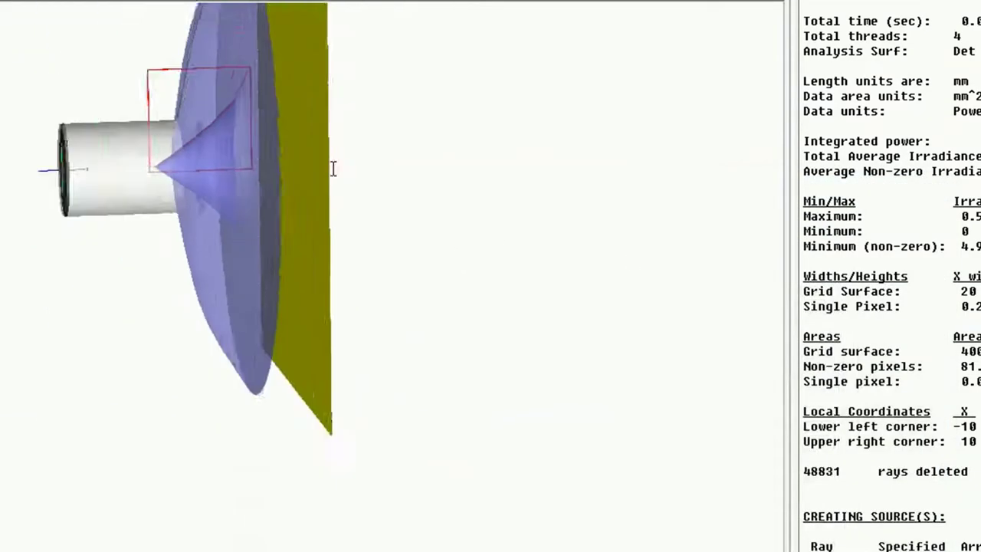
Step: Review the optimization setup's variables, merit aberrations and merit function definition
left_click(269, 57)
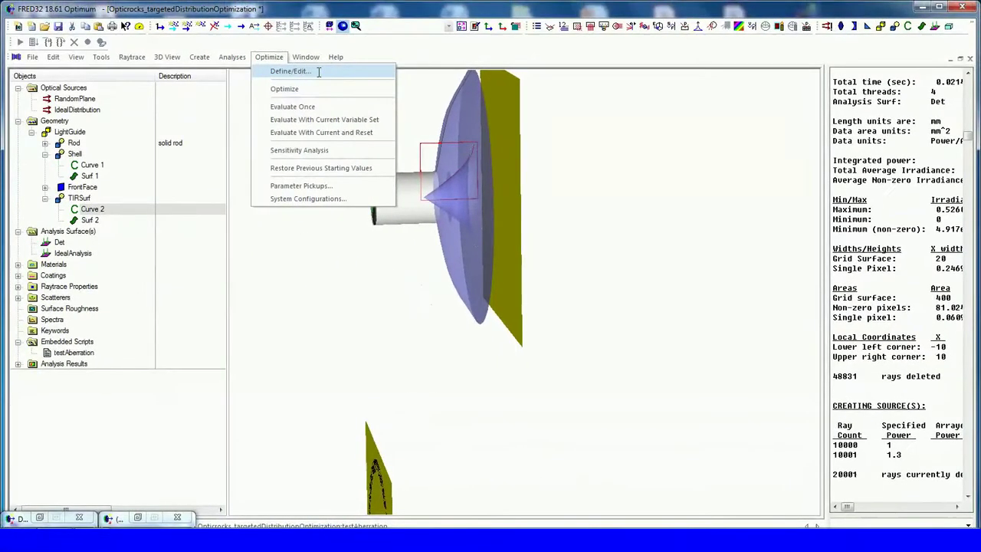
left_click(318, 71)
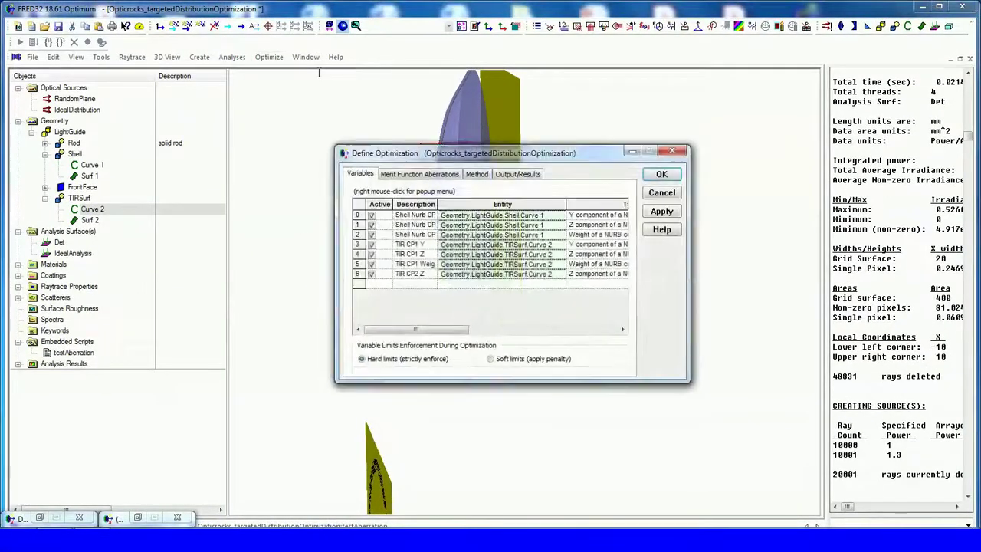
left_click(434, 174)
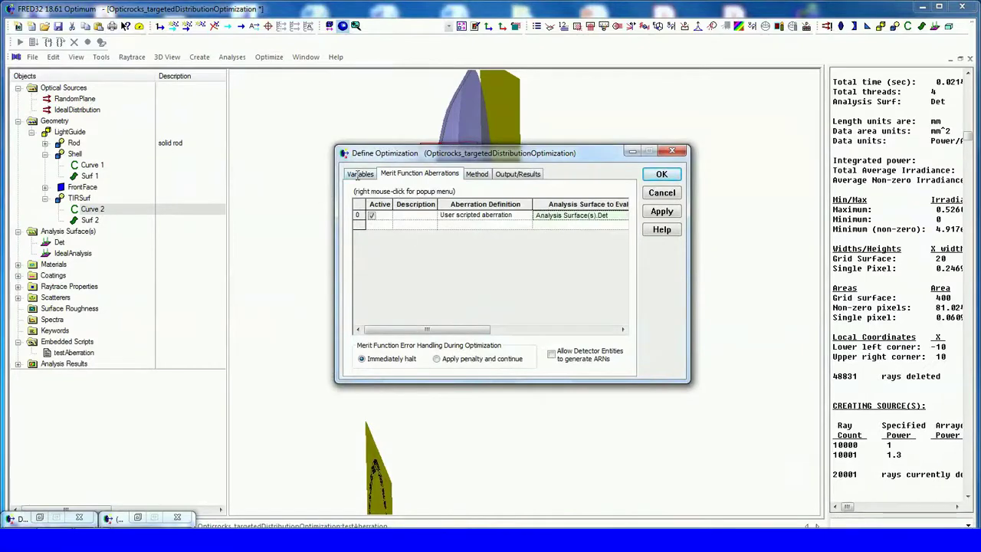
left_click(359, 174)
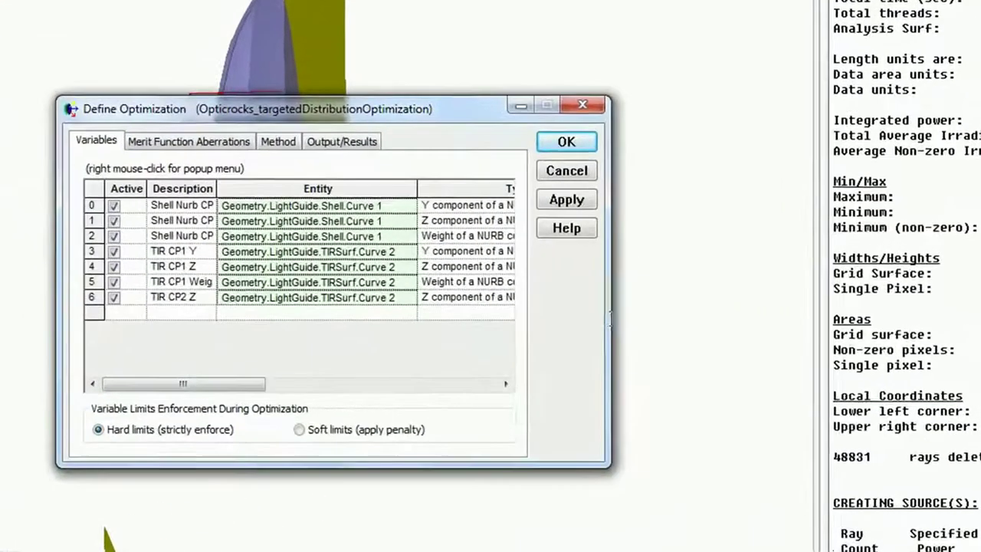
left_click_drag(668, 316, 951, 317)
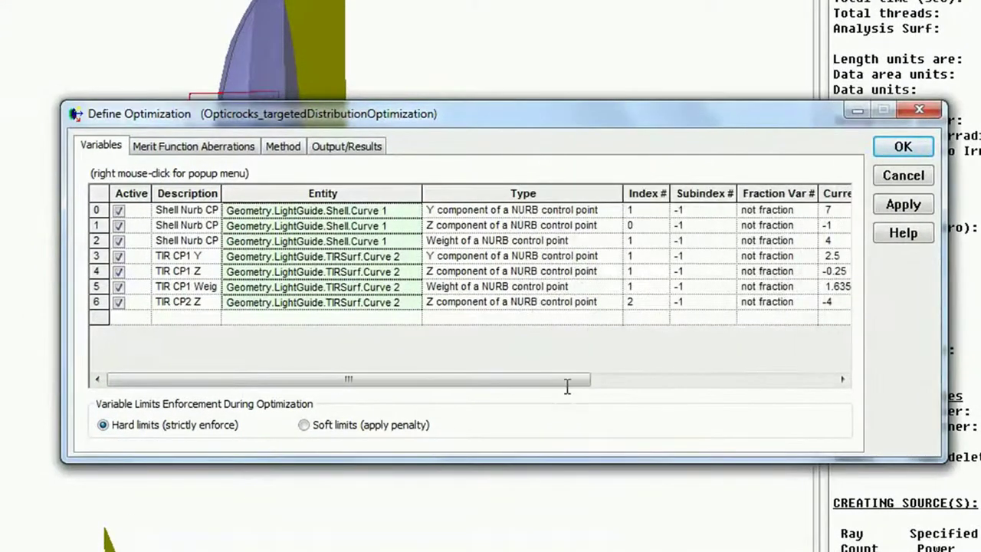
left_click_drag(567, 383, 810, 383)
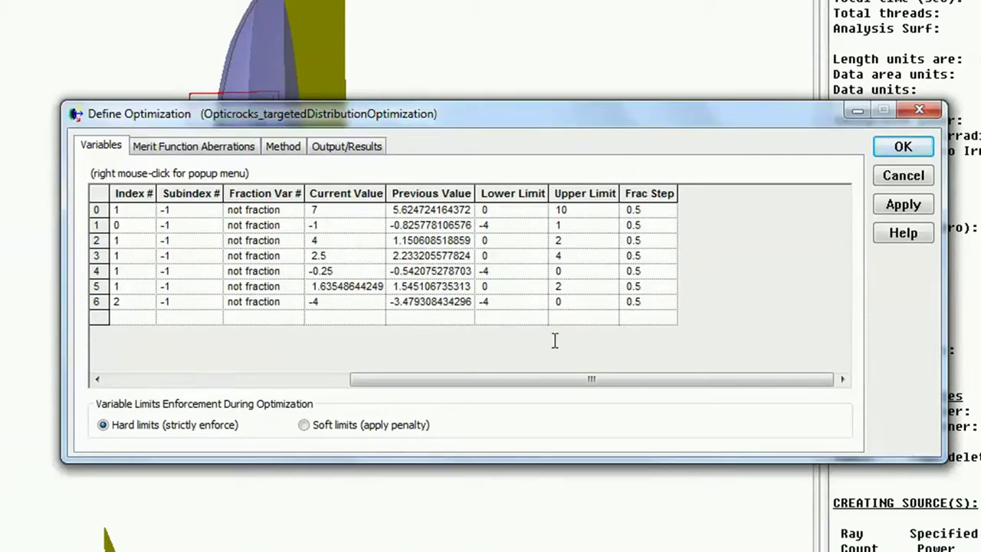
left_click_drag(471, 378, 313, 379)
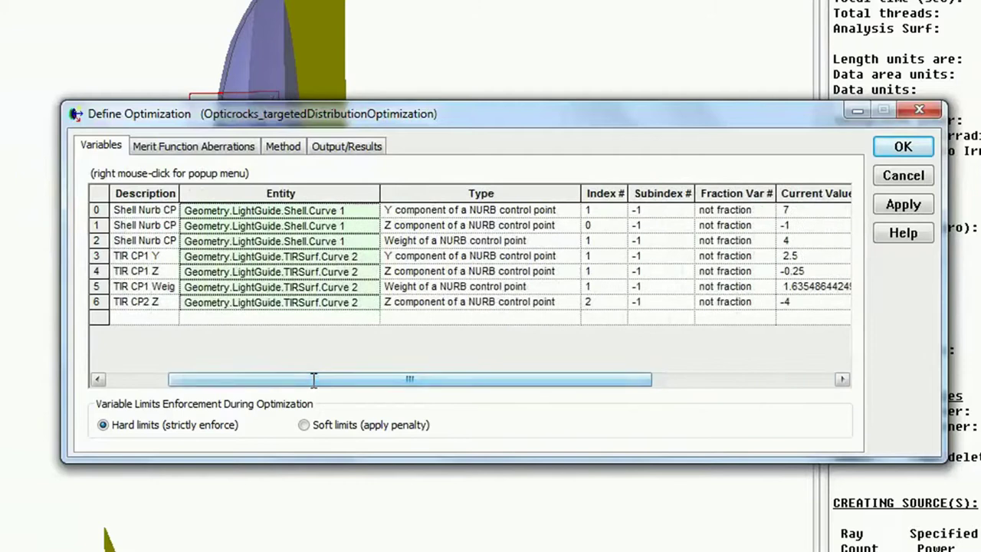
left_click(181, 147)
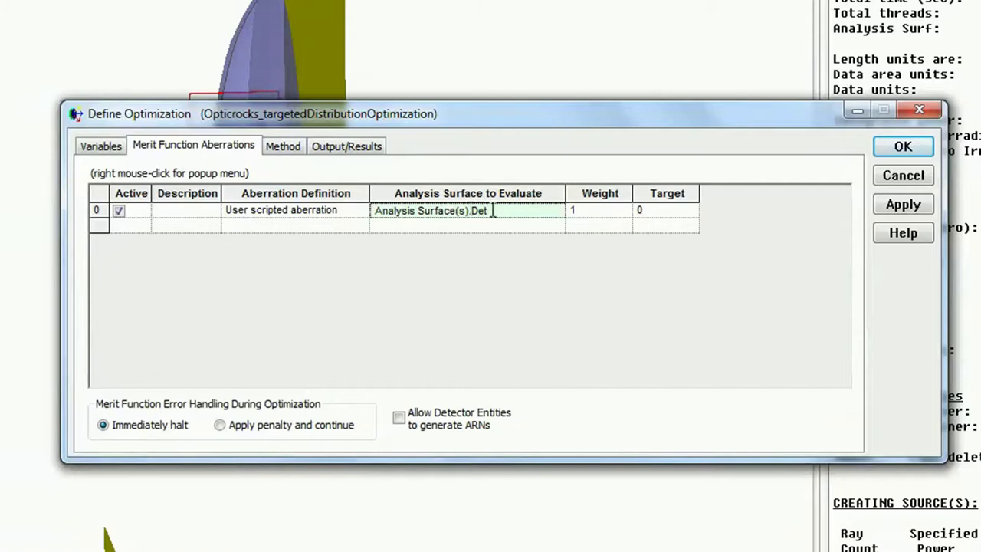
Step: Use simplex with 4 restarts and 50 iterations, then regenerate sources and trace rays
left_click(281, 146)
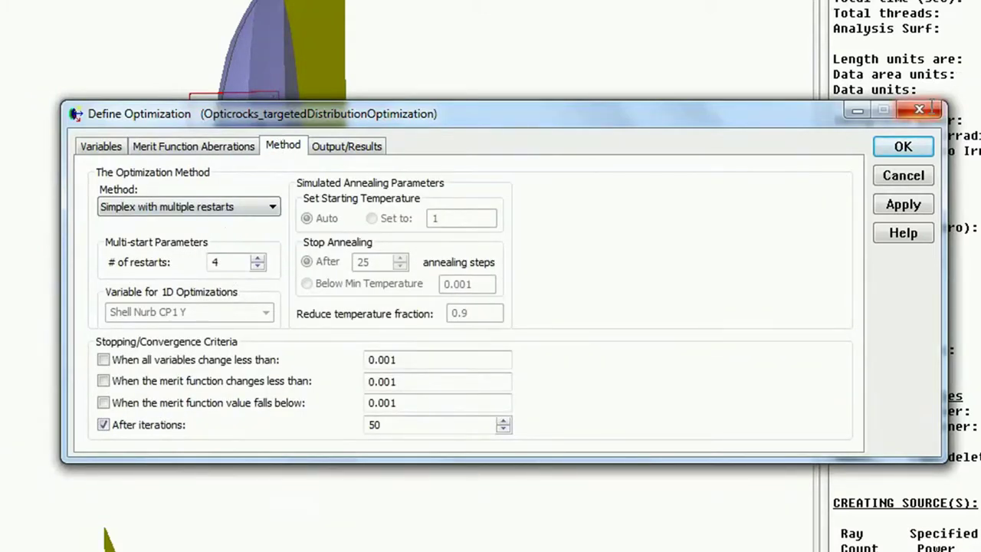
left_click(919, 109)
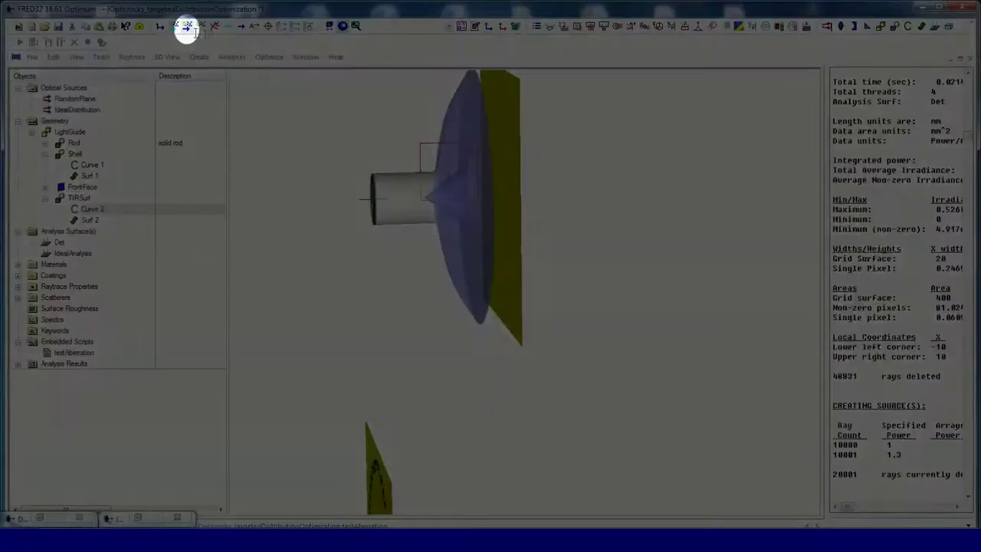
left_click(187, 27)
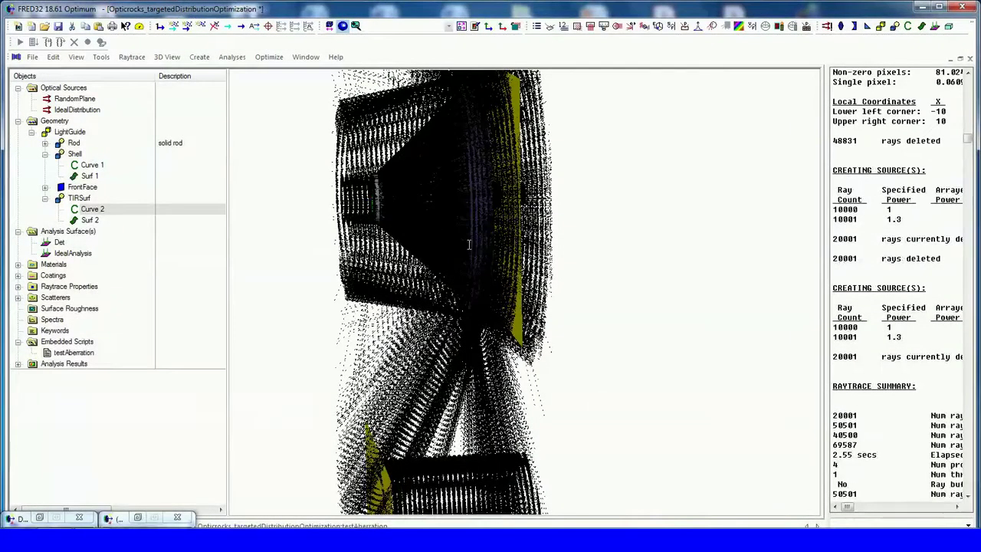
Step: Run an Irradiance Spread Function analysis on the Det detector
scroll(536, 445, "up", 3)
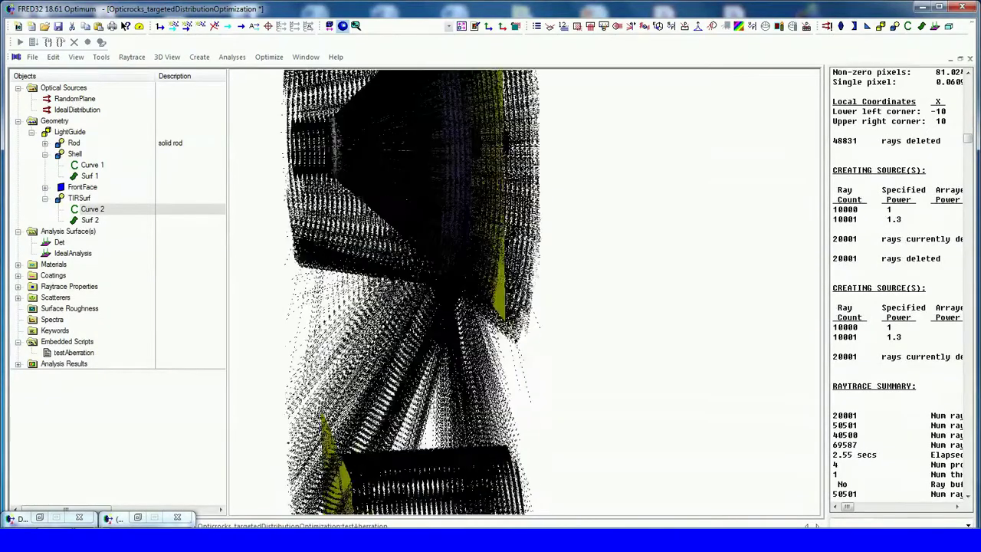
scroll(445, 240, "down", 3)
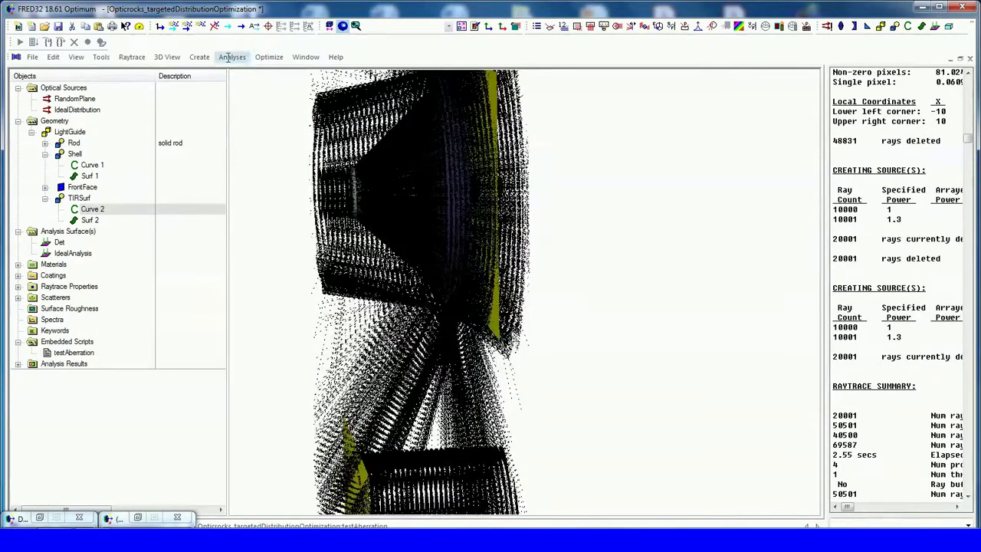
left_click(232, 56)
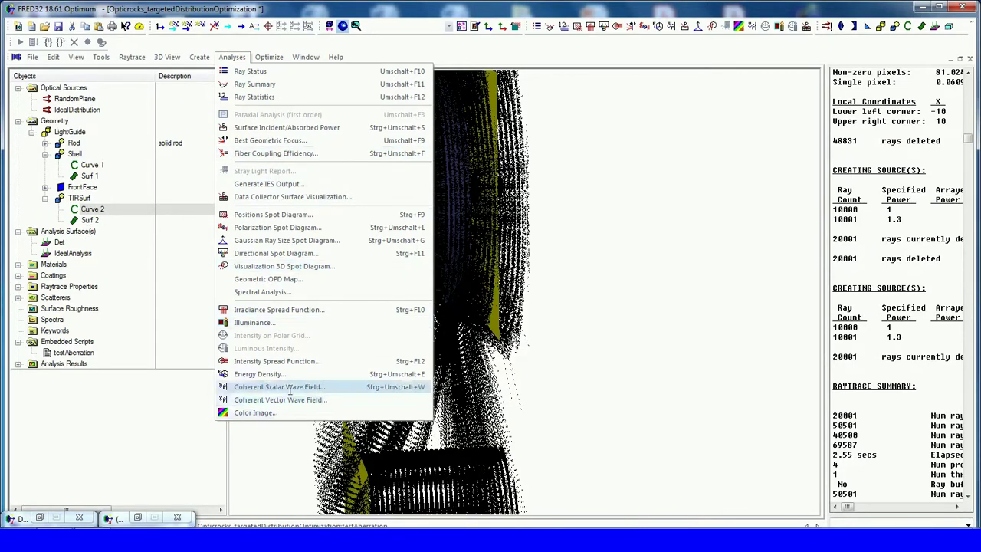
left_click(290, 311)
left_click(406, 244)
left_click(567, 314)
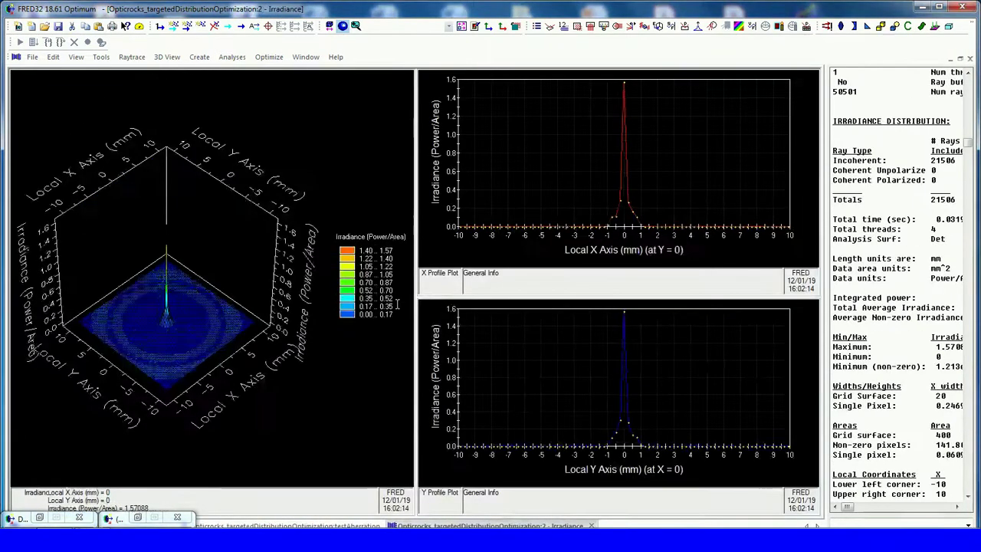
Step: Turn off perspective on the irradiance plot, minimize it, and maximize the model window
right_click(207, 322)
left_click(280, 164)
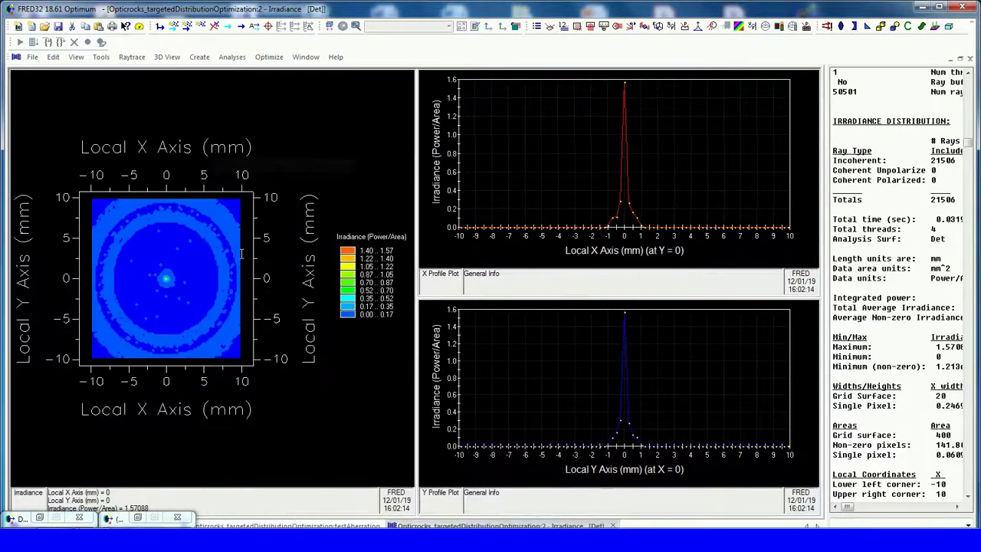
left_click(951, 58)
left_click(661, 80)
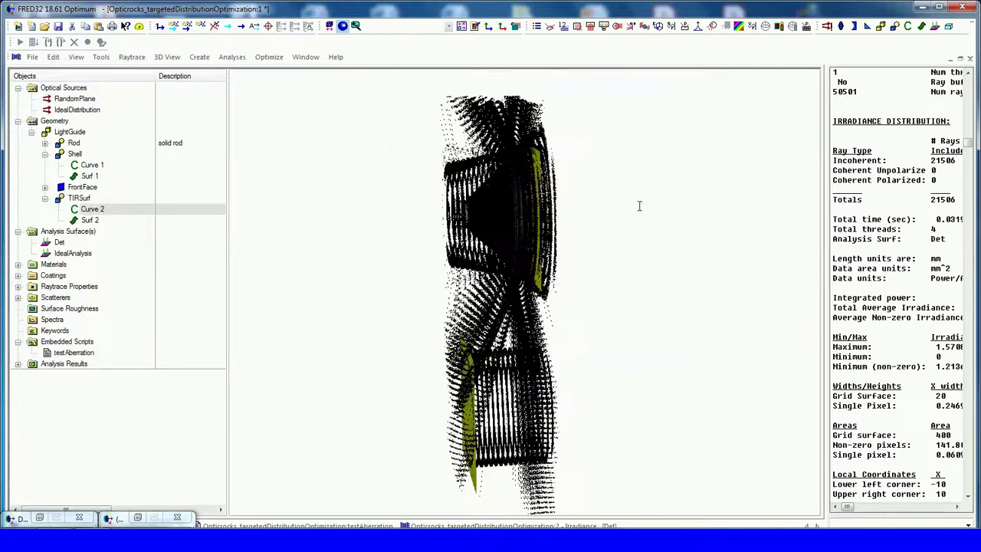
left_click(269, 57)
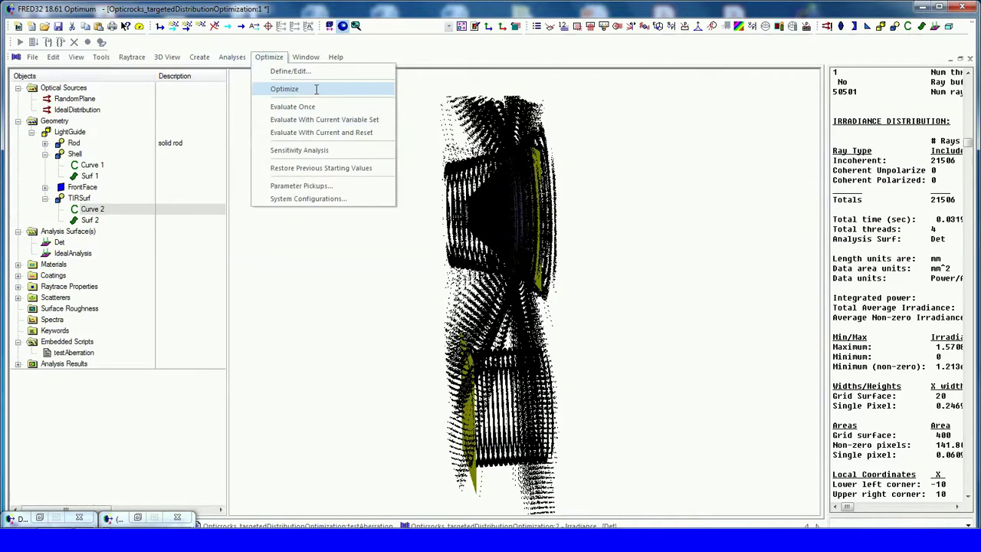
Step: Run the optimization to produce targetedDistributionOptimization-2 and regenerate its sources
left_click(315, 89)
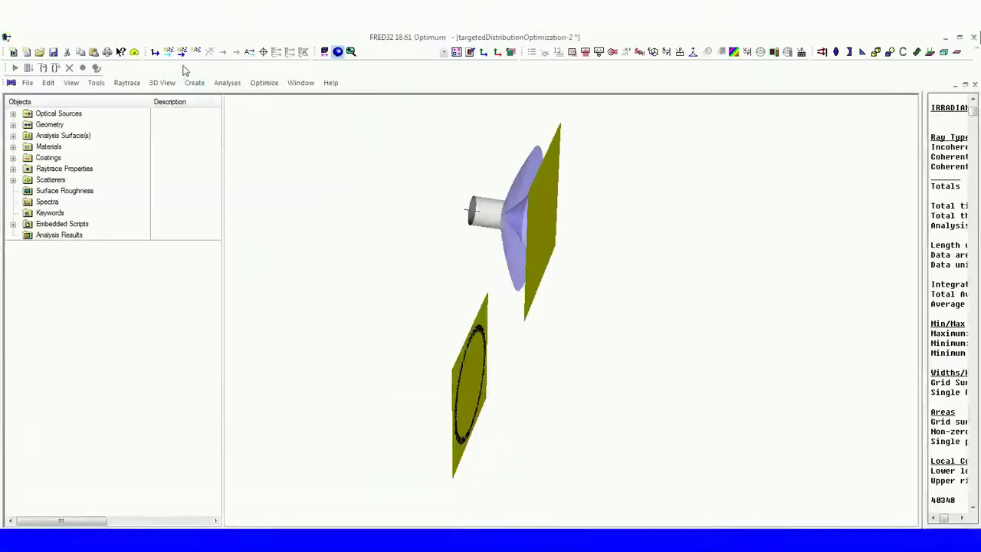
left_click(169, 51)
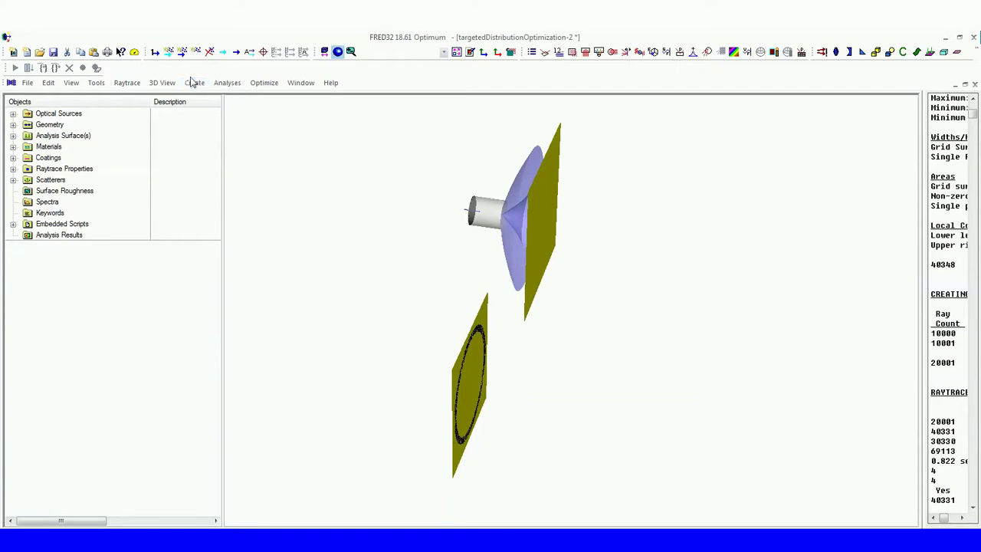
Step: Retrace the optimized light guide and run Irradiance Spread Function on Det
left_click(169, 51)
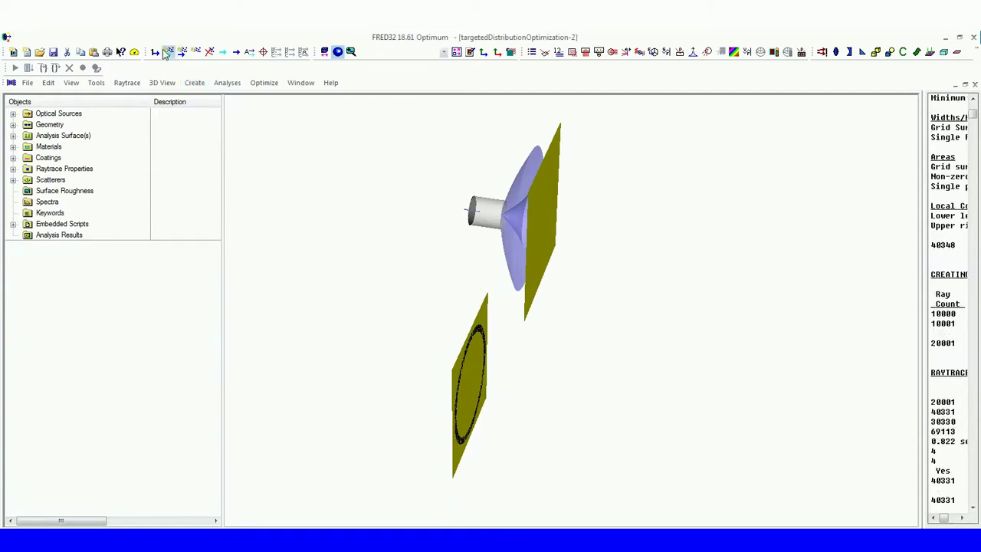
left_click(230, 86)
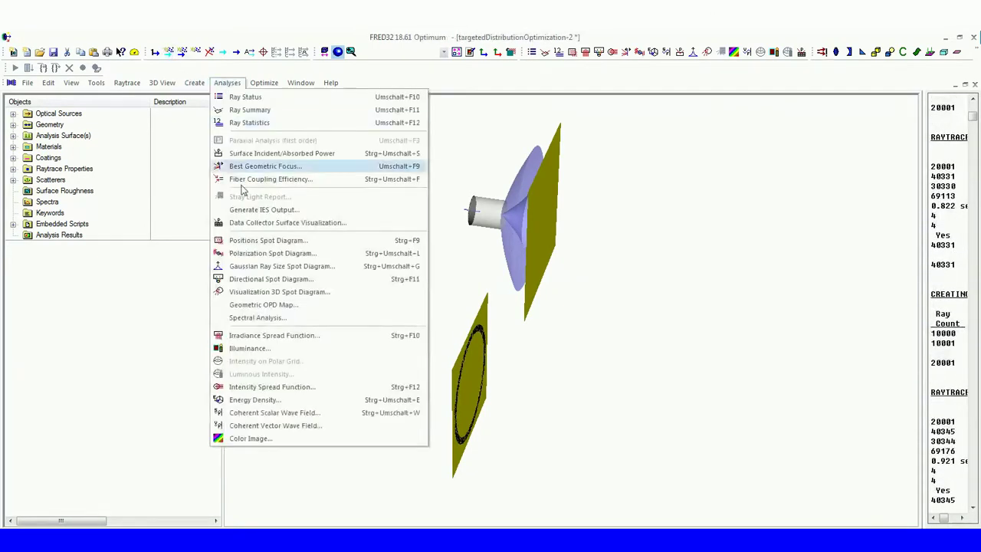
left_click(272, 335)
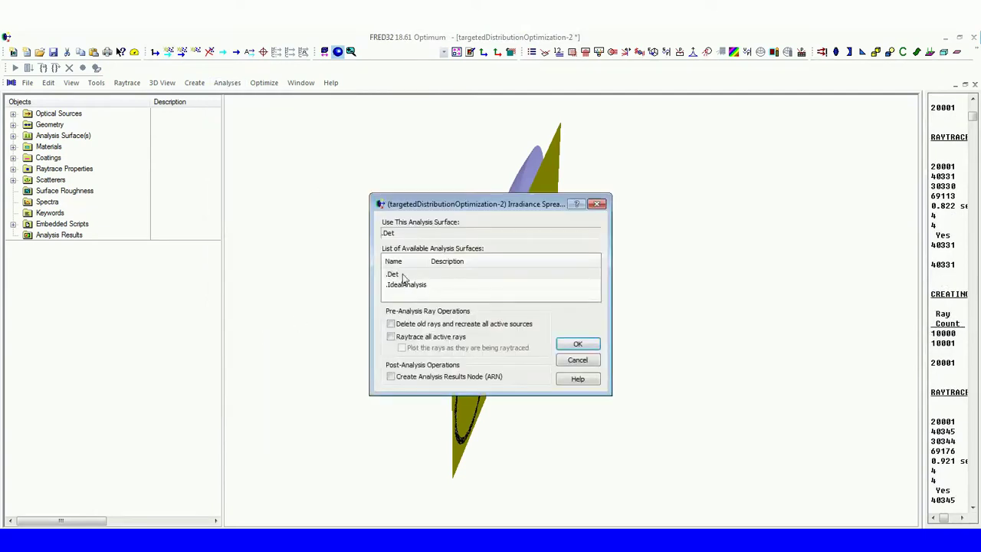
left_click(571, 344)
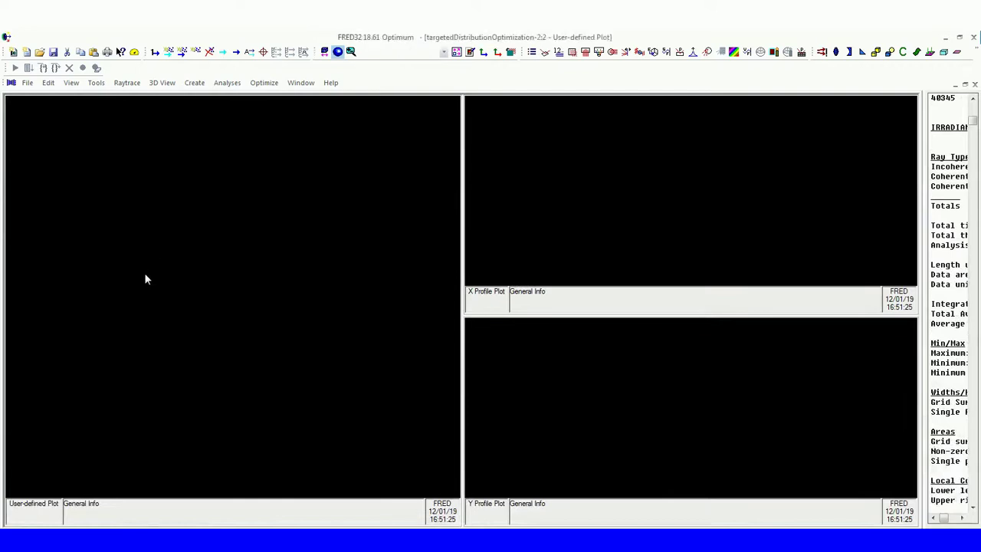
right_click(176, 187)
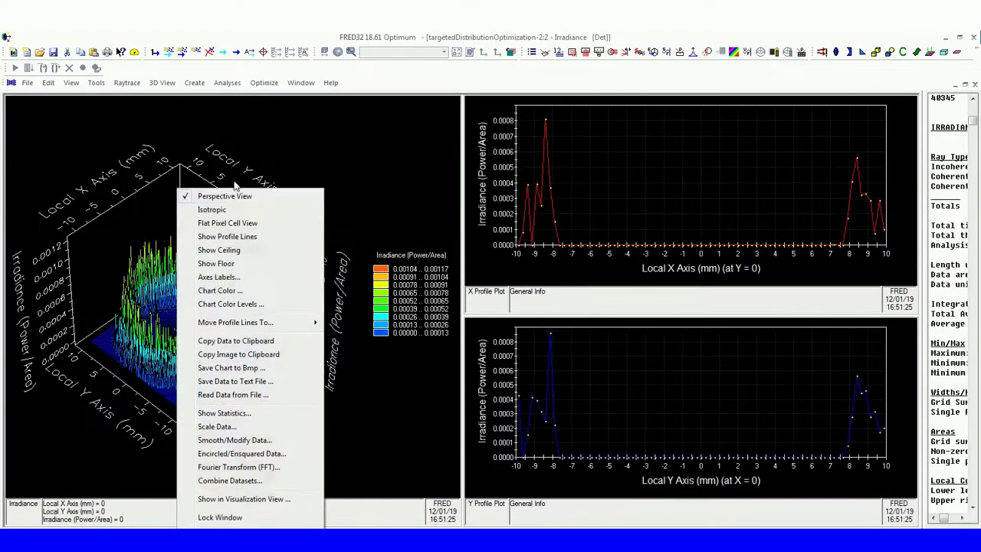
Step: Switch the irradiance plot to a flat top view and list its statistics
left_click(226, 197)
right_click(184, 188)
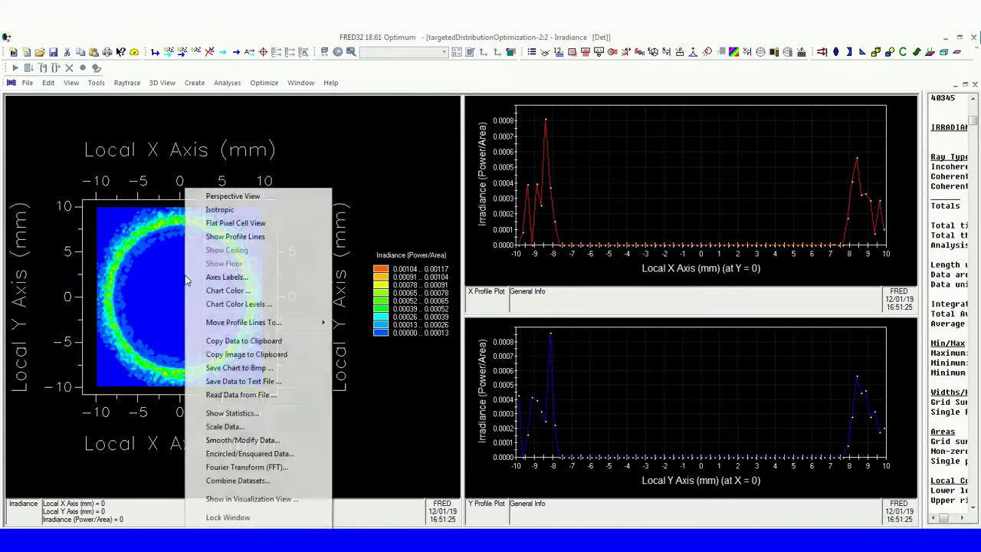
left_click(230, 413)
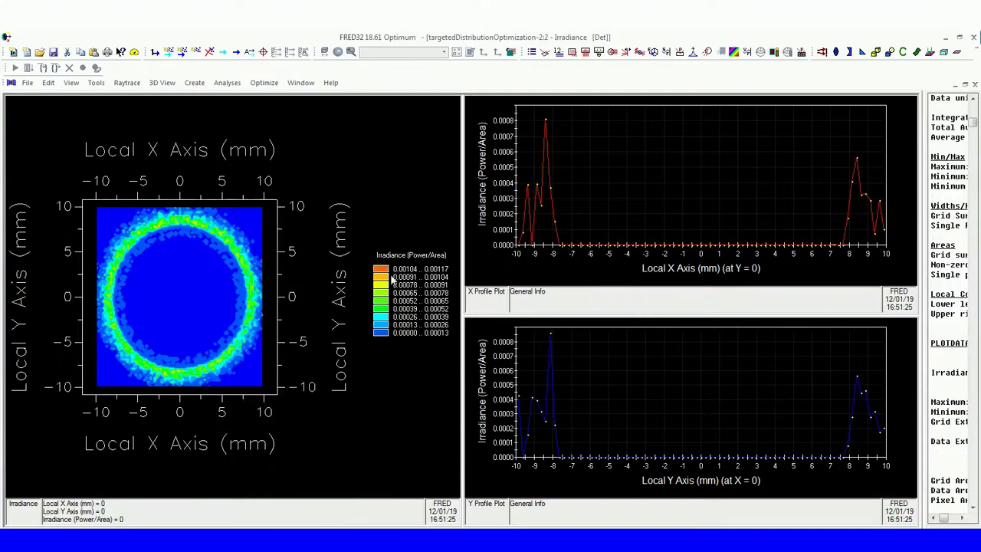
right_click(209, 277)
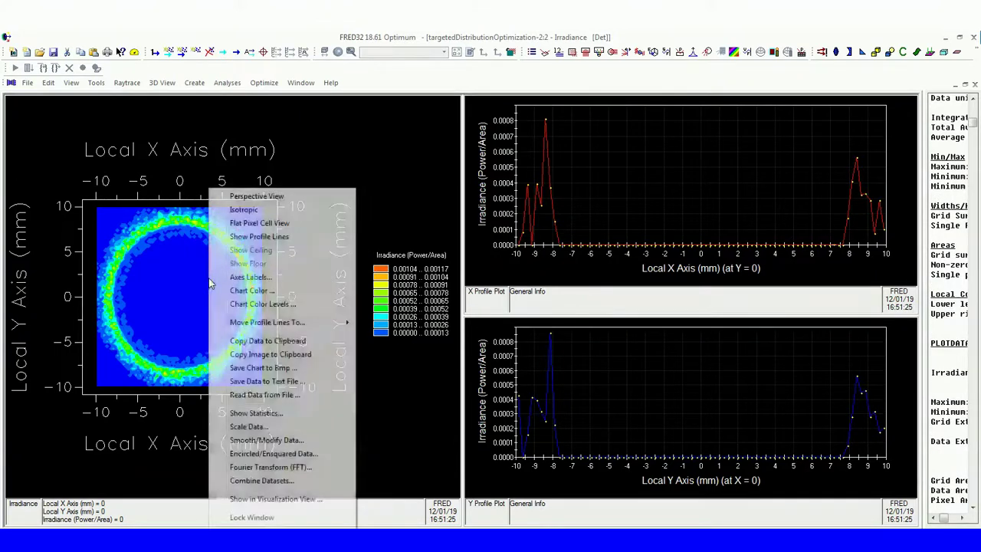
left_click(258, 414)
Step: Draw the smoothed ring irradiance on the 3D detector and maximize the model window
right_click(195, 327)
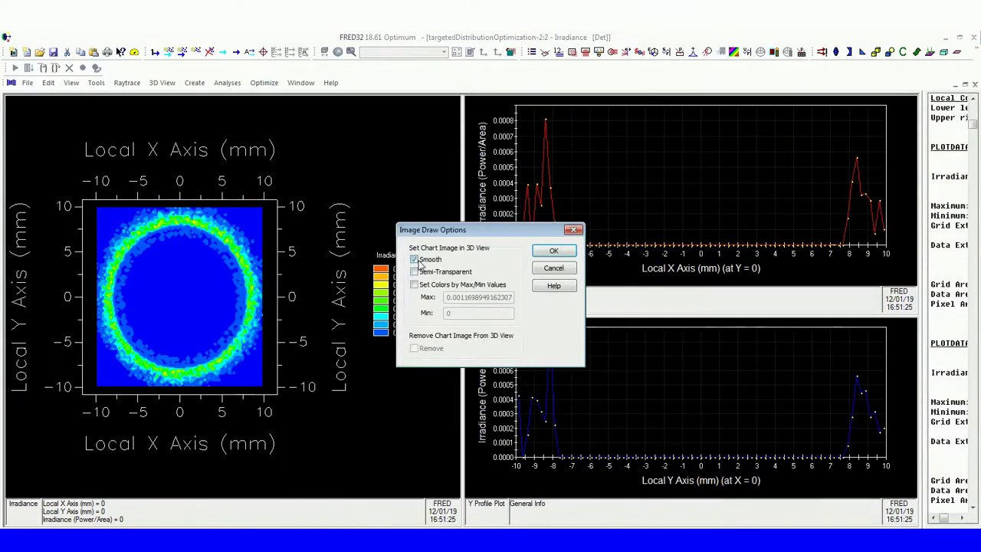
left_click(558, 253)
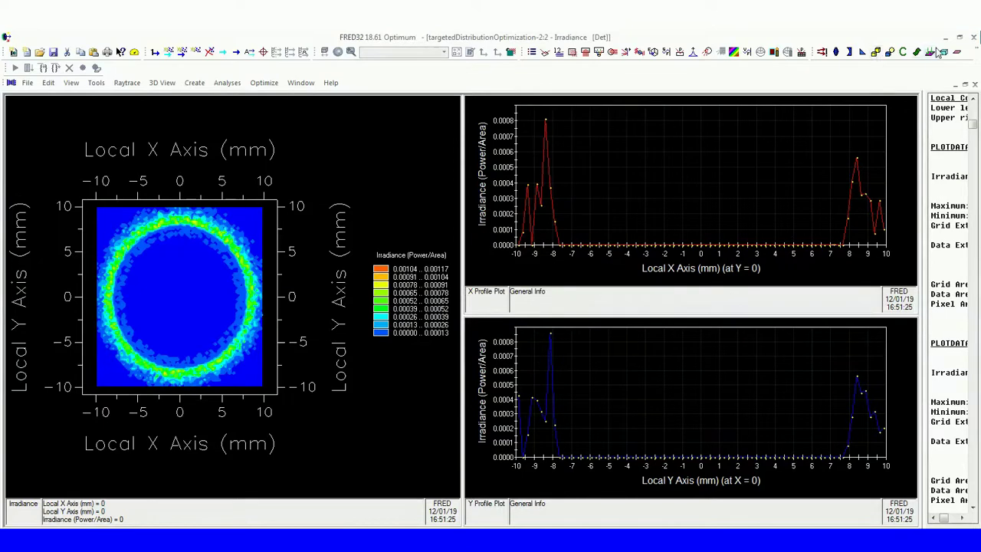
left_click(956, 85)
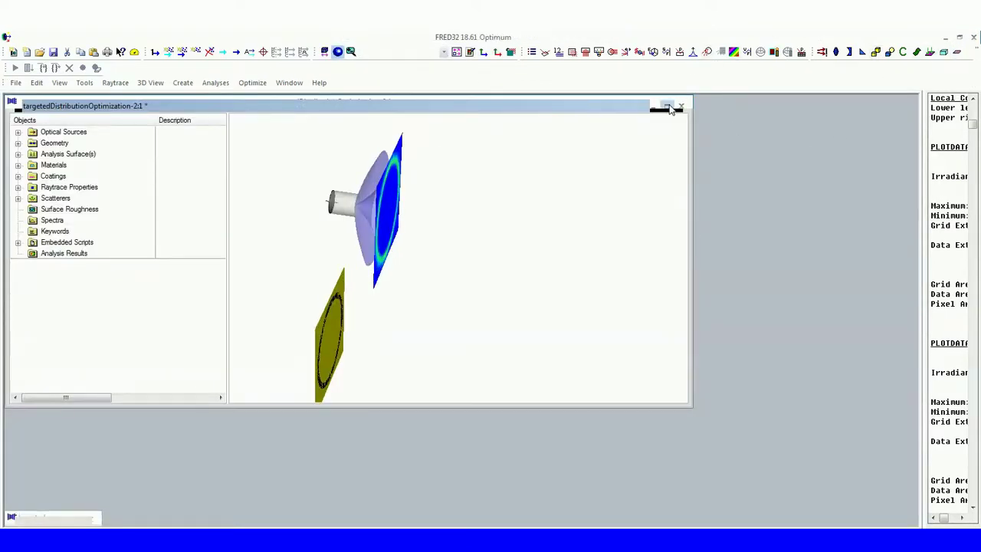
left_click(666, 105)
Step: Rotate and zoom the 3D view toward the detector to show the smoothed ring irradiance
mouse_move(443, 179)
left_mouse_down()
mouse_move(468, 193)
mouse_move(412, 197)
mouse_move(405, 222)
mouse_move(410, 178)
left_mouse_up()
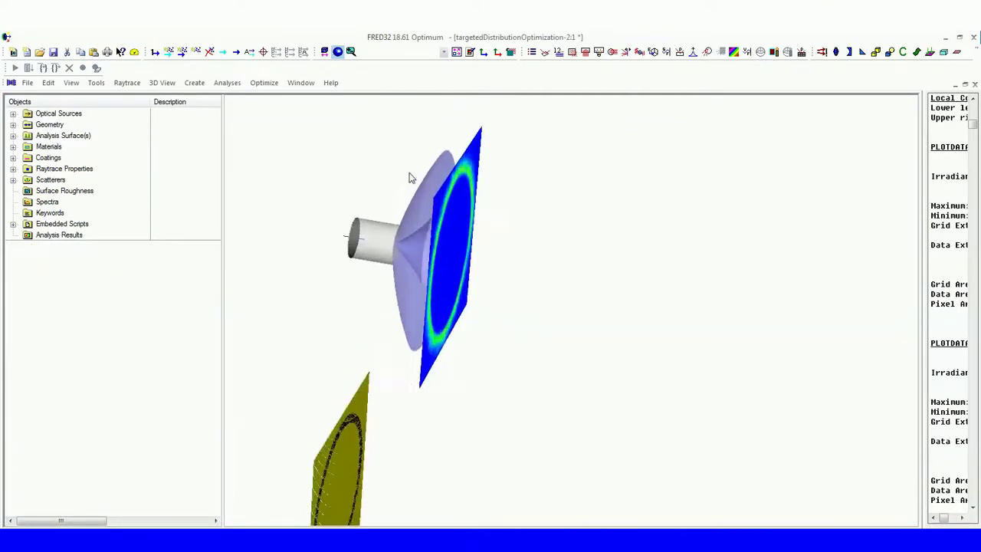